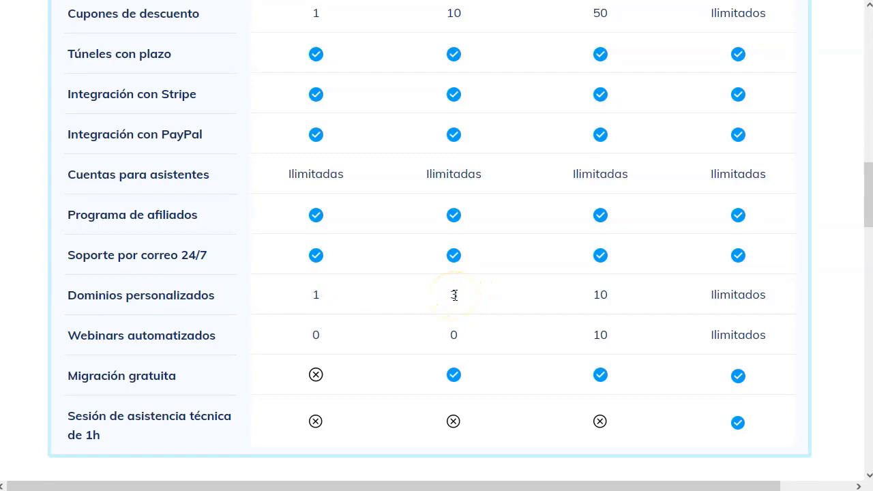
# Compare the contact, funnel, blog, course and custom-domain limits of the Gratuito, Startup, Webinar and Ilimitado plans.
pyautogui.scroll(15, 599, 289)
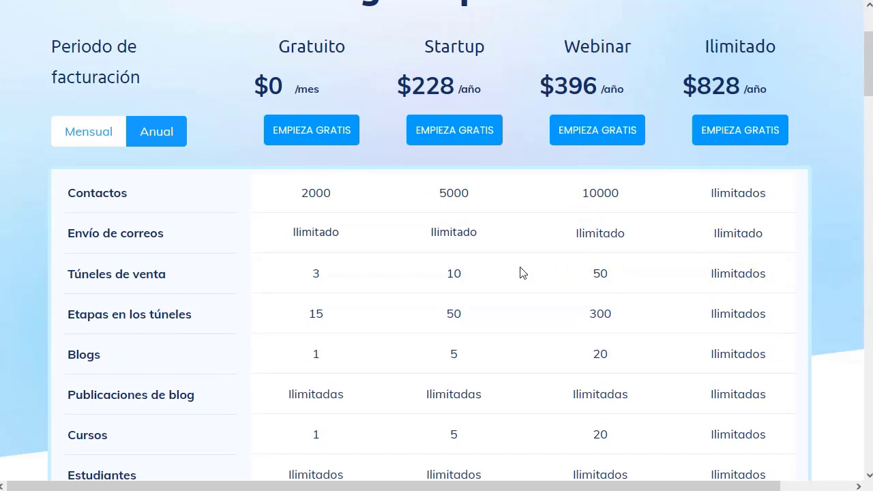
pyautogui.scroll(-2, 736, 266)
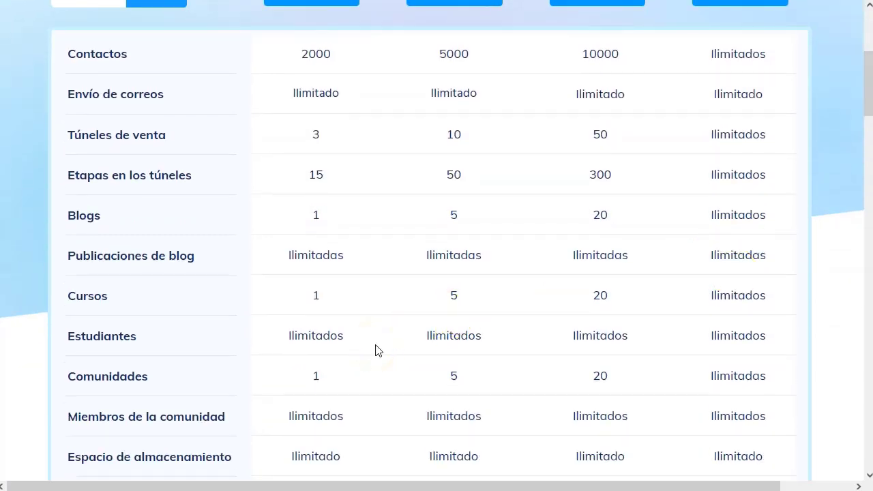
pyautogui.scroll(4, 375, 350)
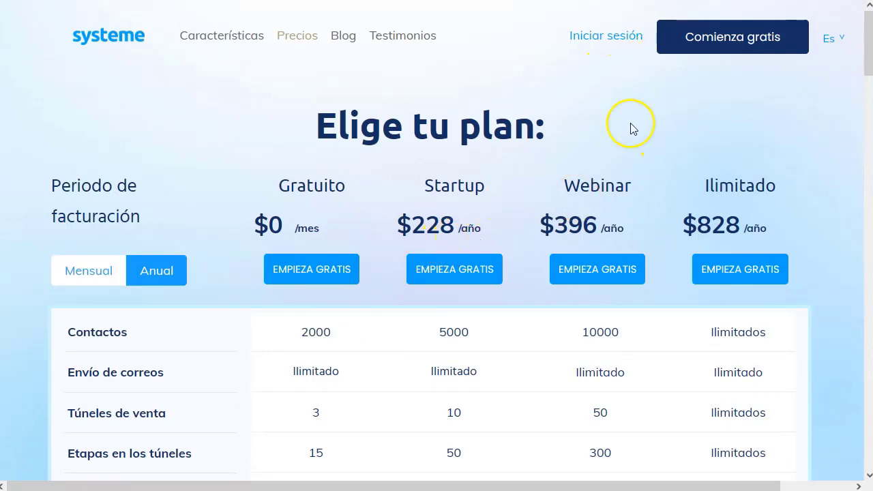
pyautogui.scroll(-3, 348, 301)
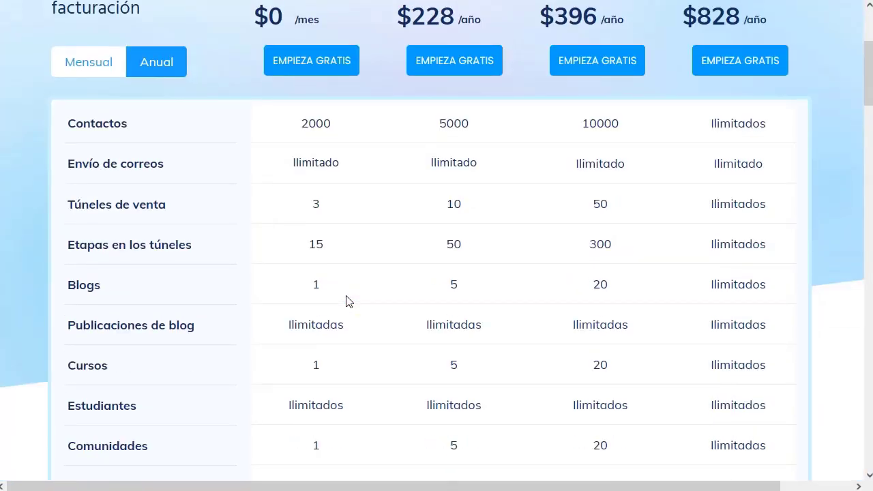
pyautogui.scroll(-1, 347, 298)
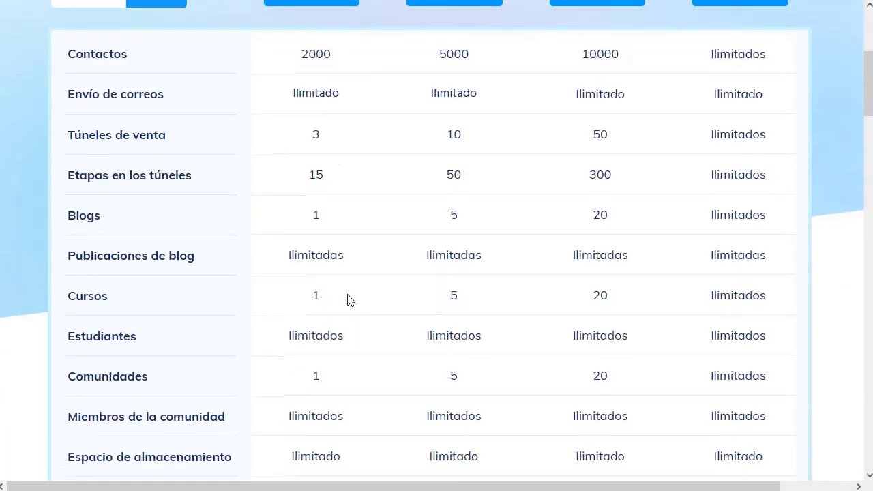
pyautogui.scroll(3, 469, 262)
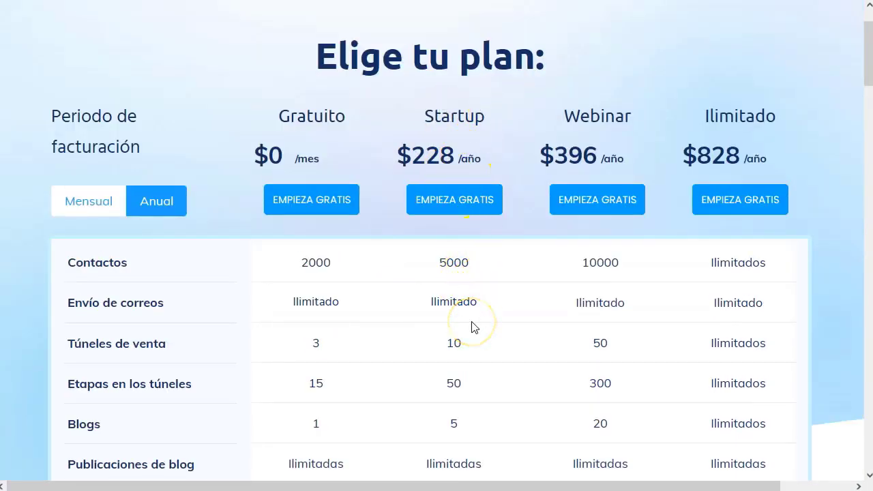
pyautogui.scroll(-1, 474, 327)
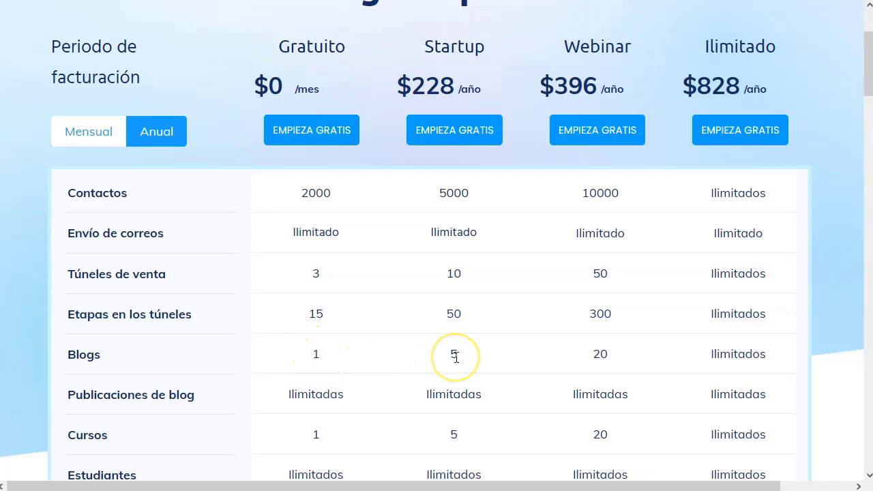
pyautogui.click(315, 271)
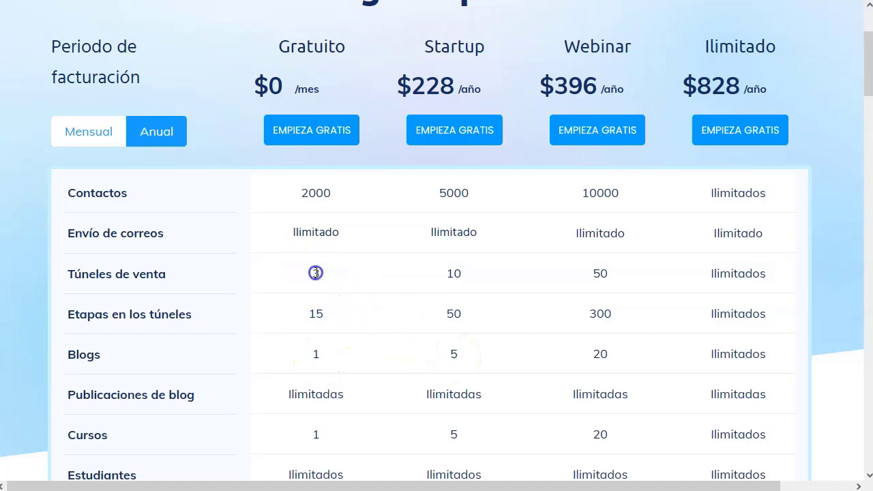
pyautogui.click(316, 313)
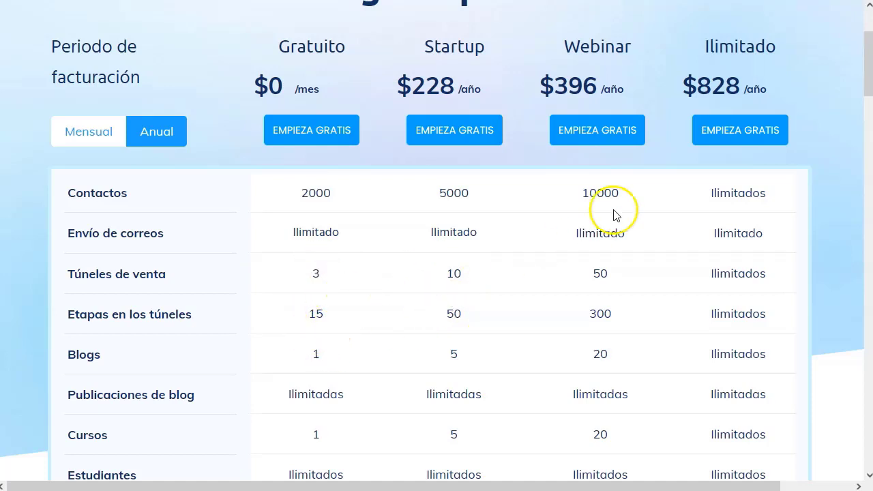
pyautogui.scroll(2, 613, 209)
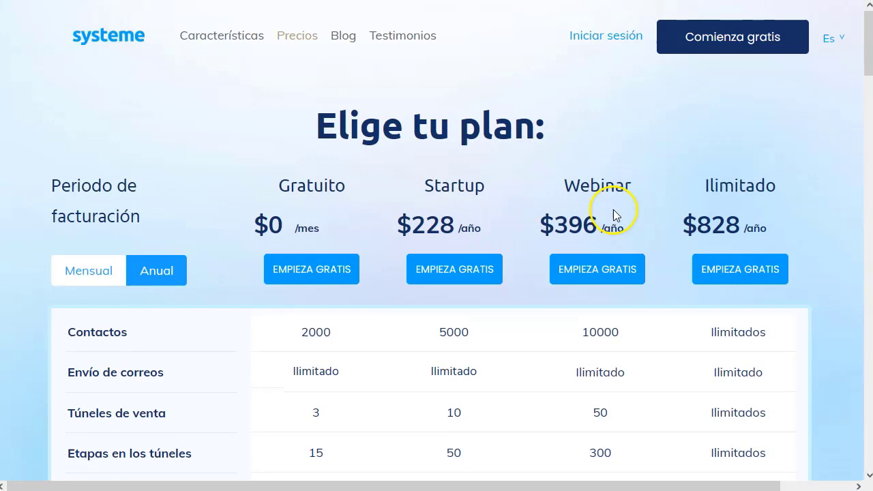
# Sign in to the systeme account, dismiss the payment-profile notice and look over the dashboard's live updates.
pyautogui.click(606, 36)
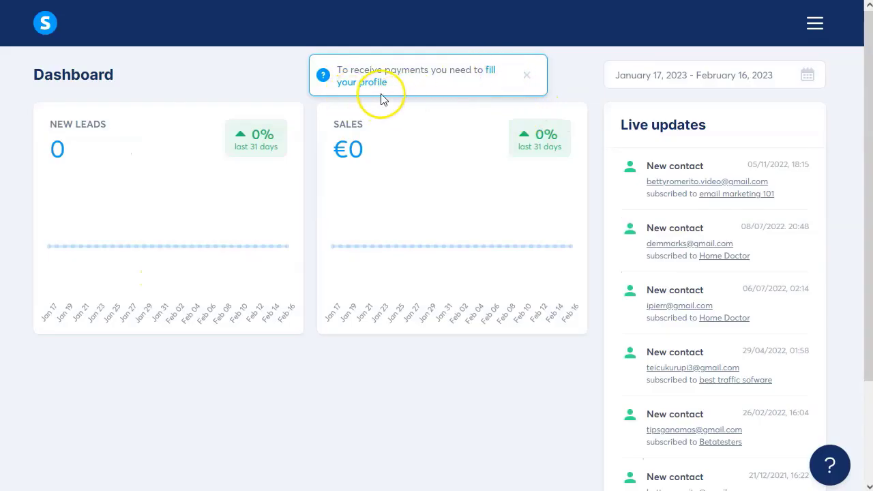
pyautogui.click(528, 77)
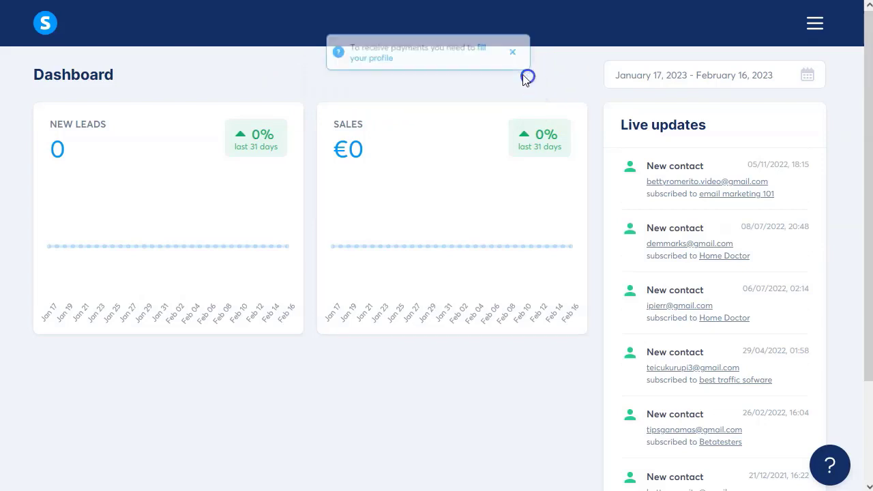
pyautogui.scroll(-2, 723, 292)
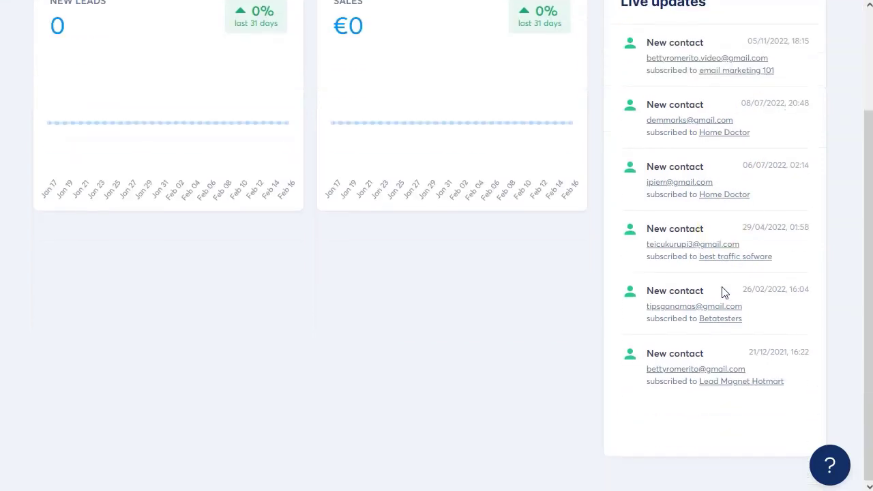
pyautogui.scroll(2, 351, 171)
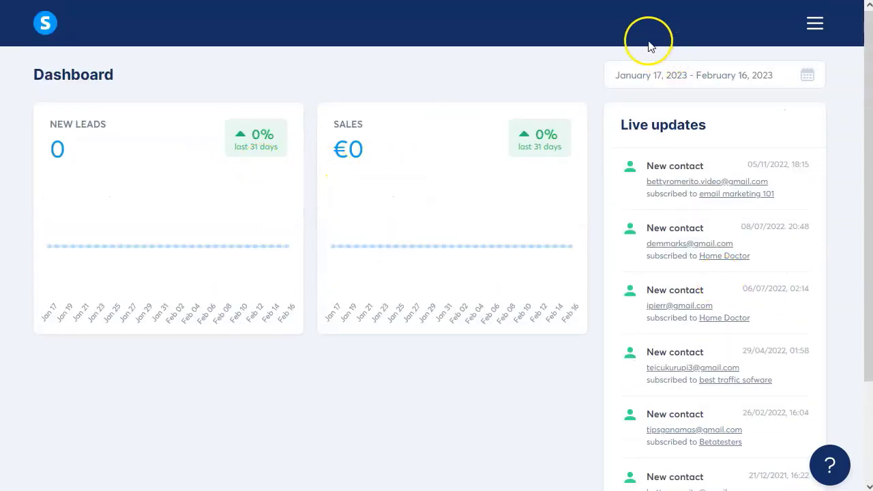
# Go to the funnels list and open the "best traffic software" funnel.
pyautogui.click(814, 23)
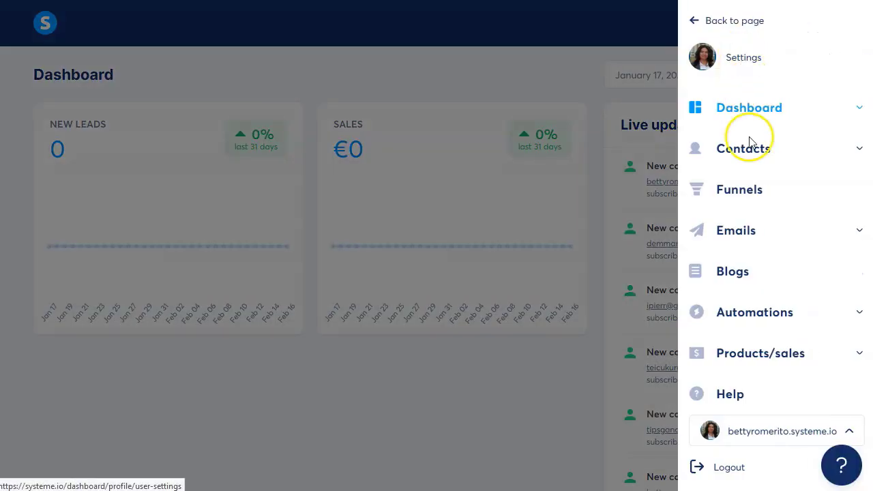
pyautogui.click(740, 194)
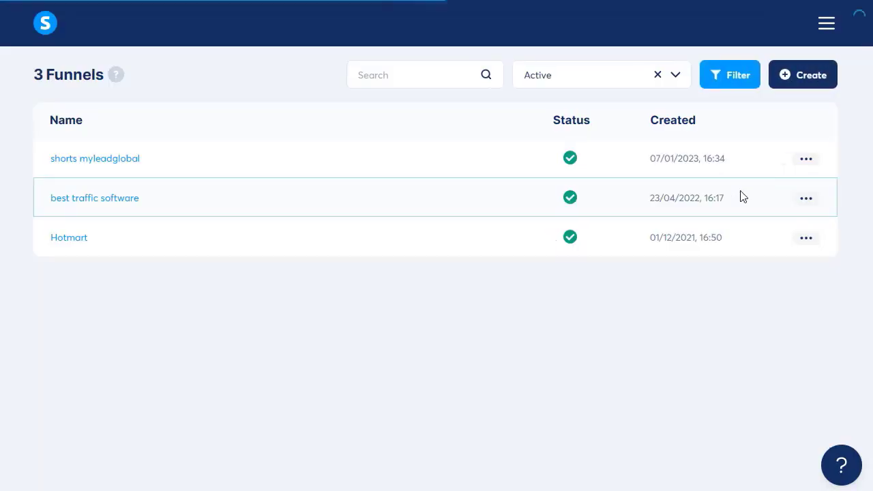
pyautogui.click(110, 162)
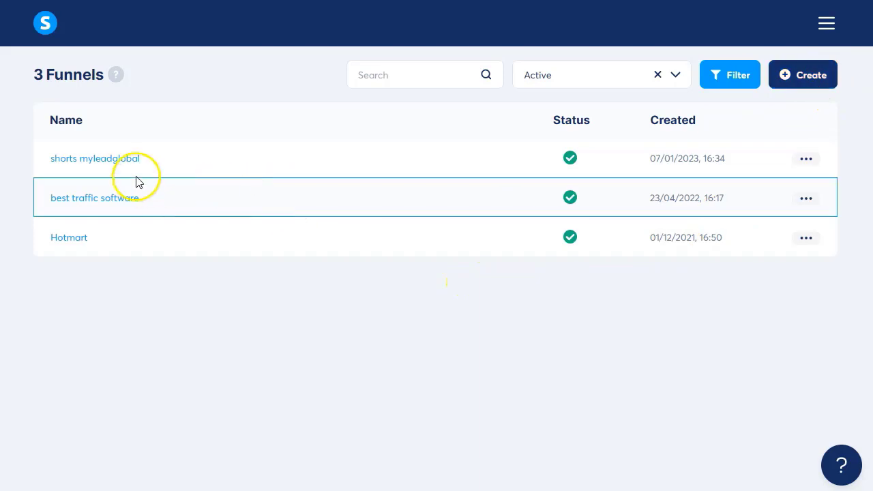
pyautogui.click(98, 199)
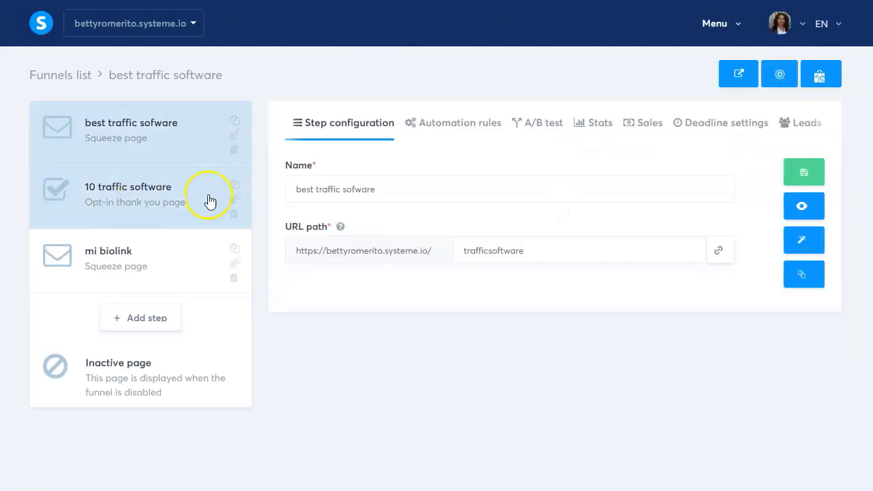
# Highlight the default domain in the squeeze page's URL path to examine it, and clear the selection.
pyautogui.moveTo(430, 254); pyautogui.dragTo(349, 253)
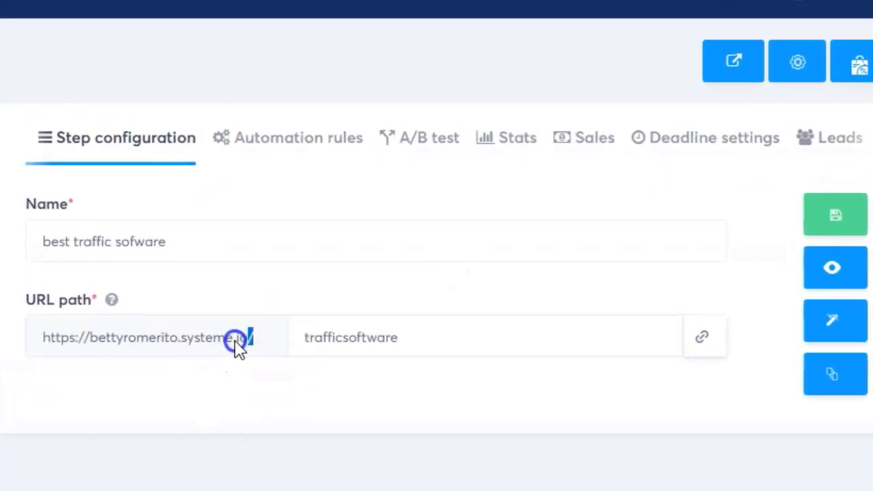
pyautogui.moveTo(130, 347); pyautogui.dragTo(53, 351)
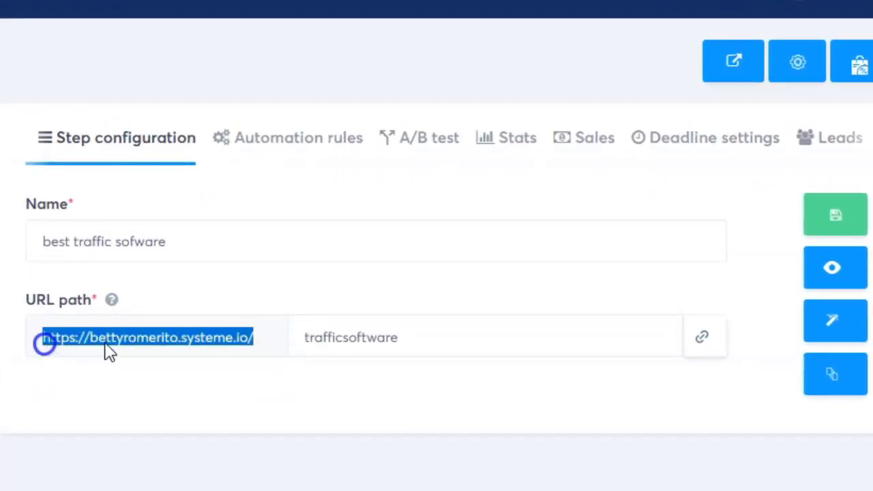
pyautogui.click(303, 462)
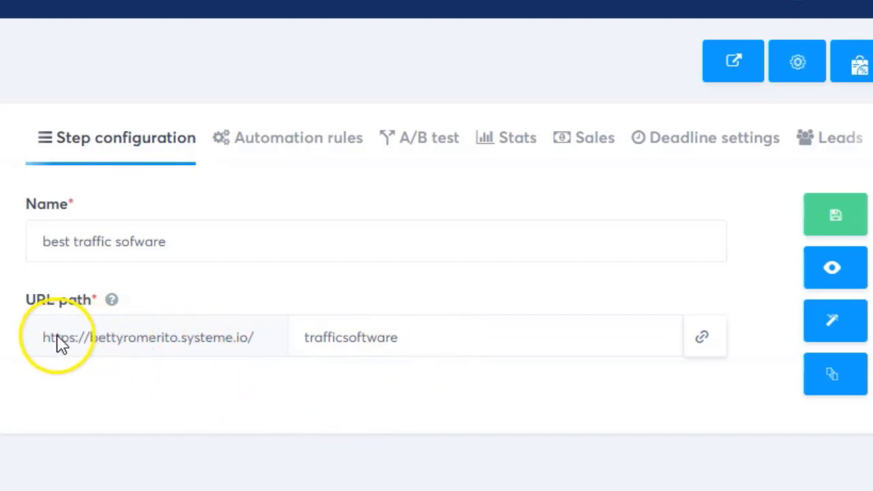
pyautogui.moveTo(18, 344); pyautogui.dragTo(248, 347)
pyautogui.click(228, 404)
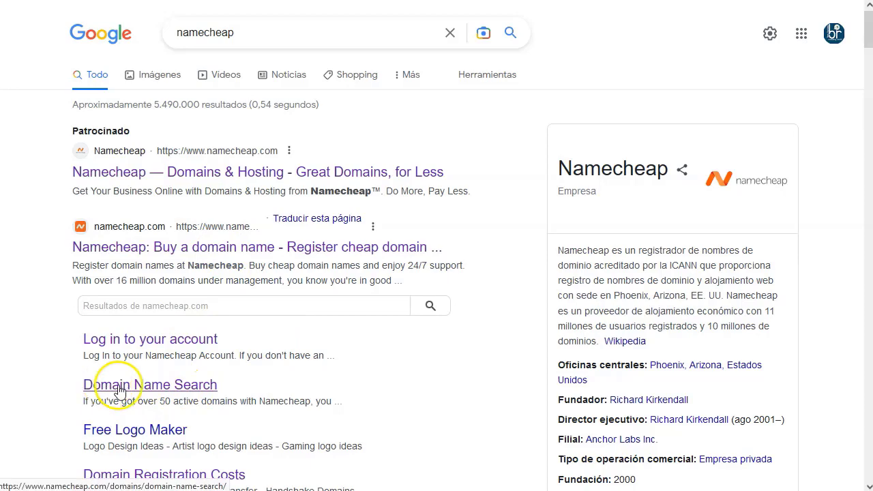
# Open Namecheap's Domain Name Search from the Google results and search for the domain "chatgptbadass".
pyautogui.click(168, 390)
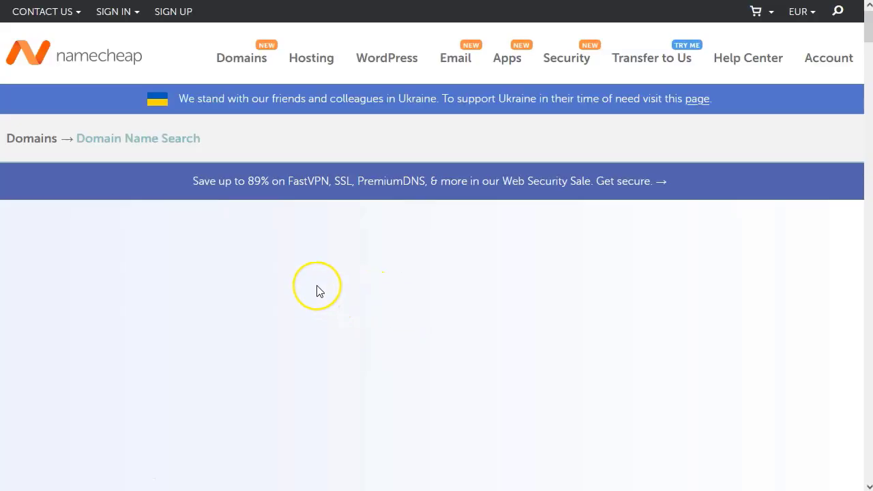
pyautogui.scroll(-2, 239, 285)
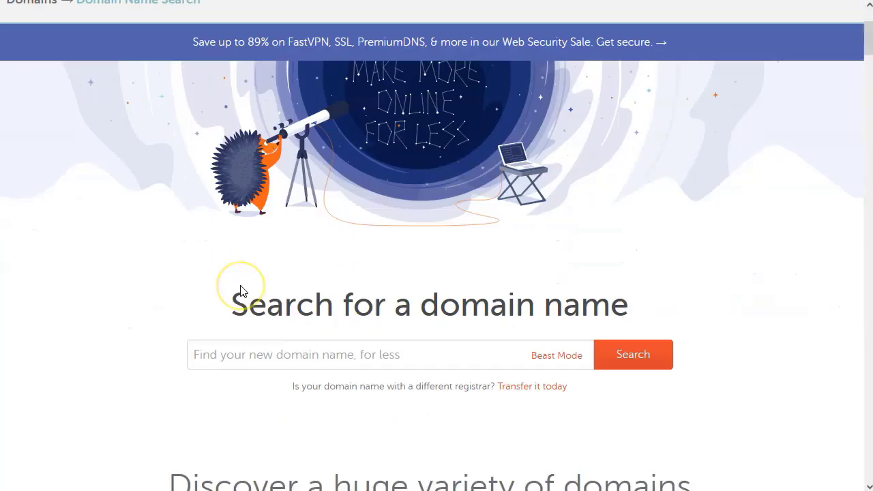
pyautogui.scroll(-2, 241, 287)
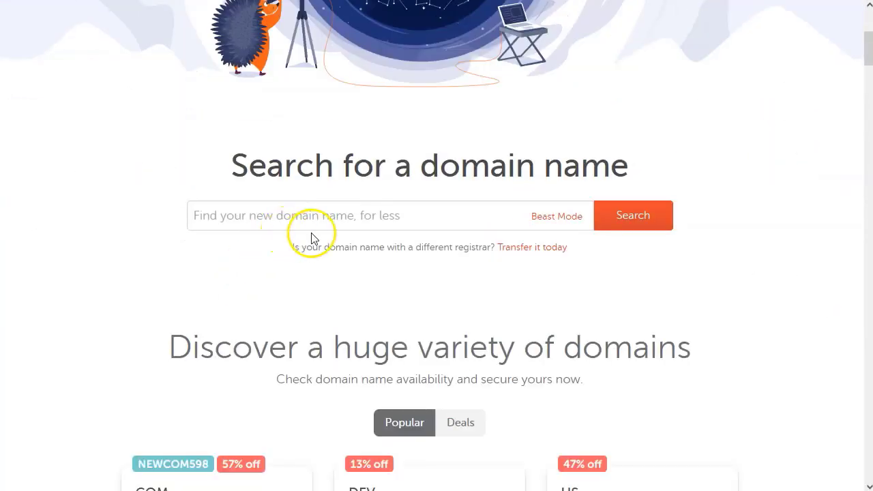
pyautogui.click(430, 215)
pyautogui.click(430, 216)
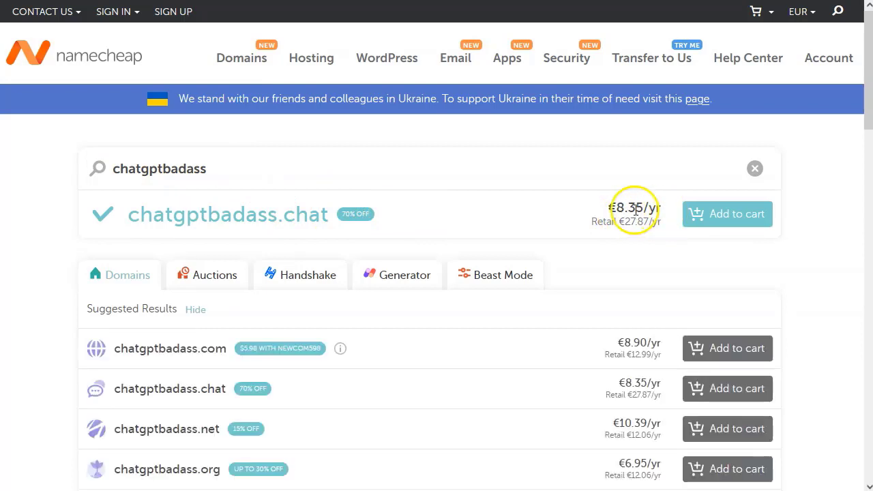
# Examine the yearly prices and discounts of the available chatgptbadass domain extensions.
pyautogui.scroll(-2, 420, 311)
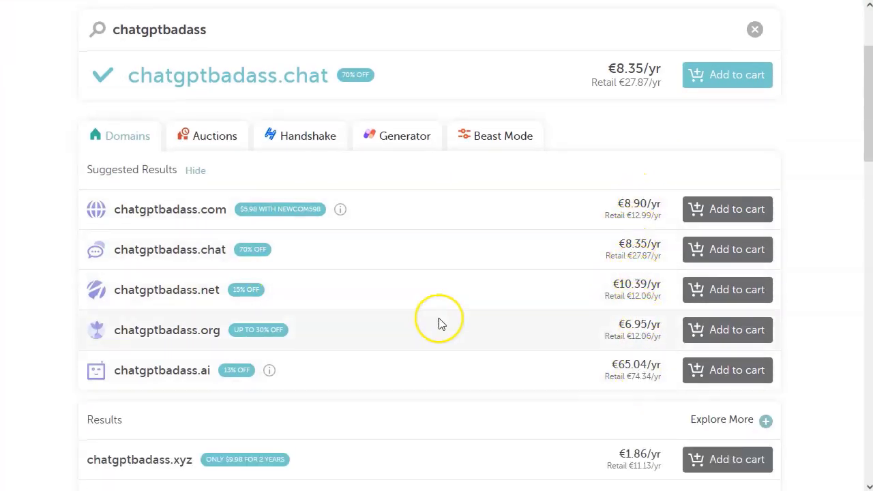
pyautogui.scroll(-2, 438, 324)
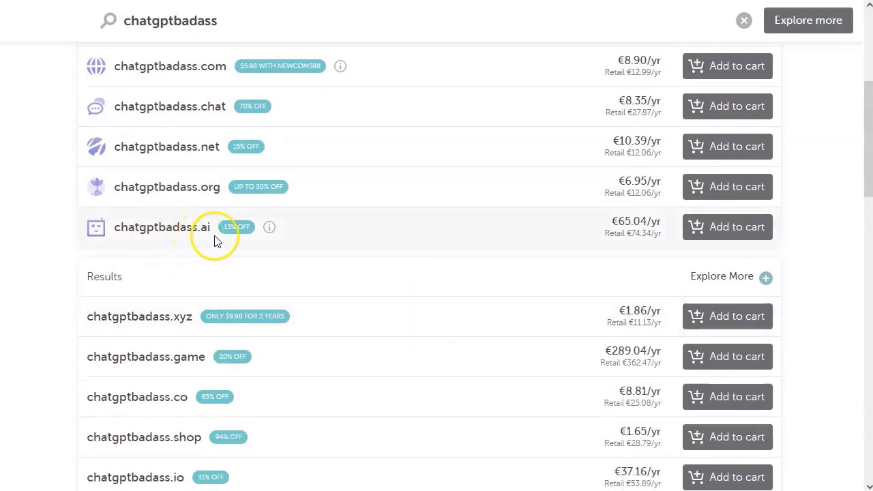
pyautogui.scroll(-2, 370, 267)
pyautogui.scroll(-1, 371, 267)
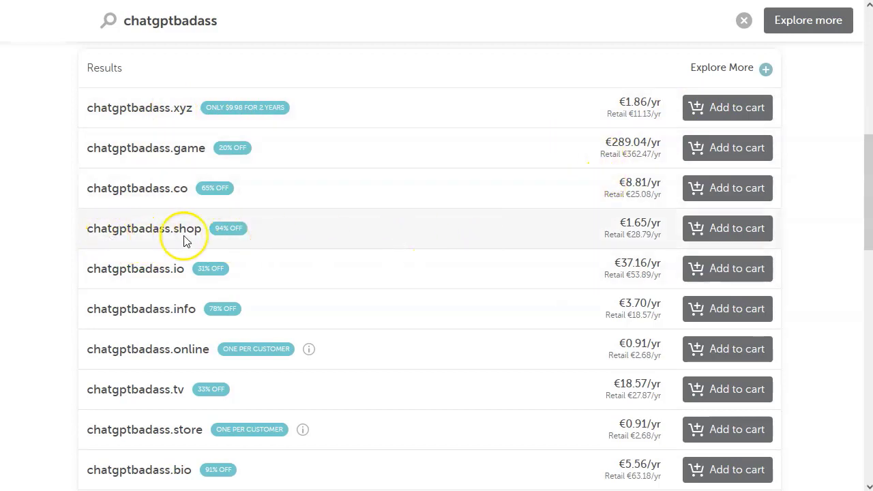
pyautogui.scroll(-1, 470, 250)
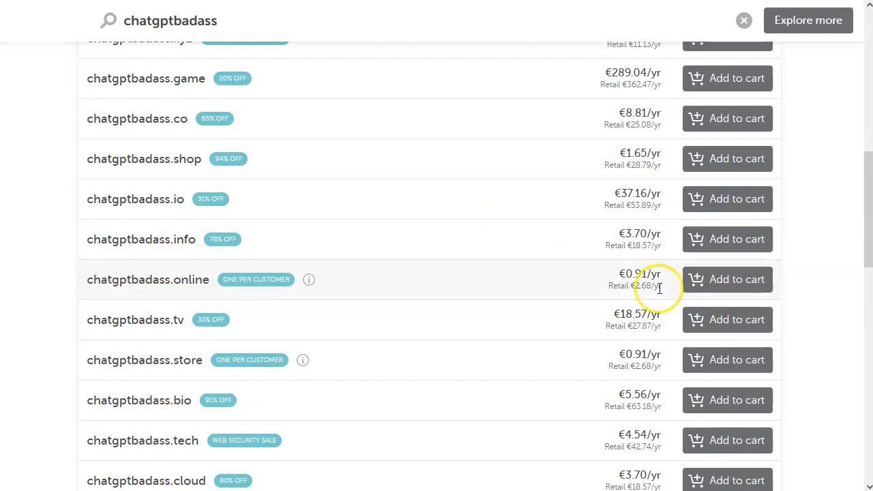
pyautogui.scroll(-1, 642, 280)
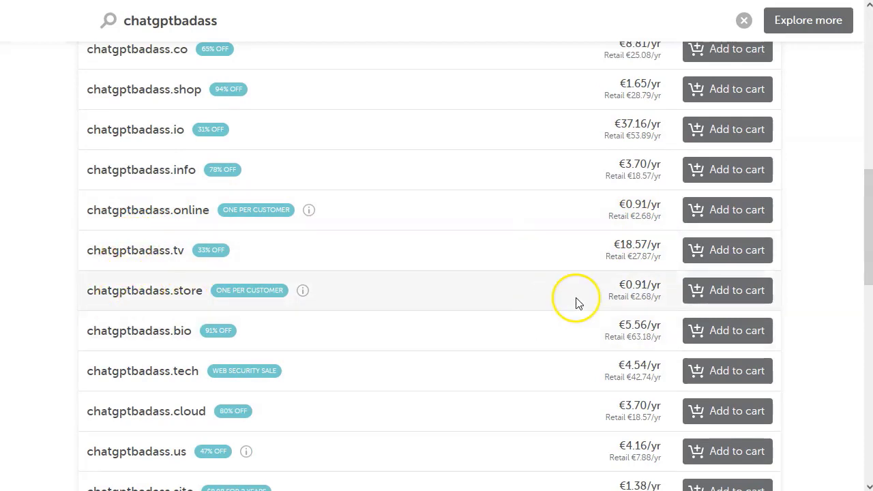
pyautogui.scroll(-3, 561, 327)
pyautogui.scroll(-1, 559, 327)
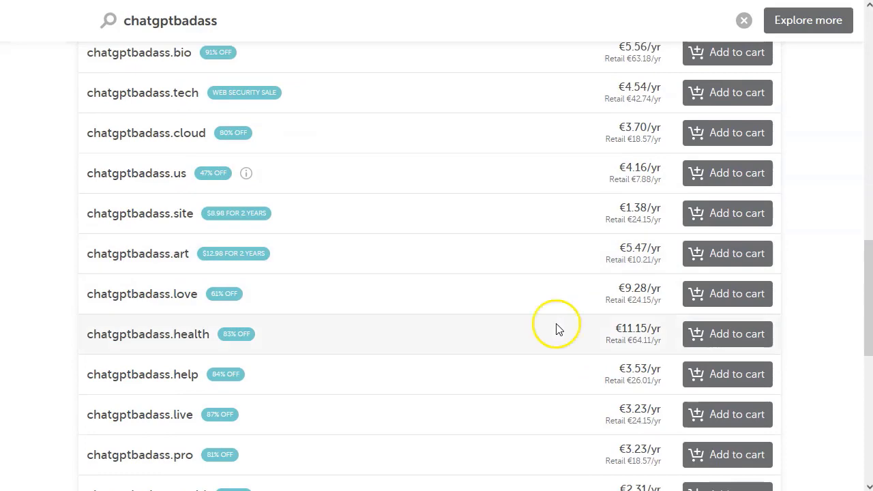
pyautogui.scroll(-4, 520, 350)
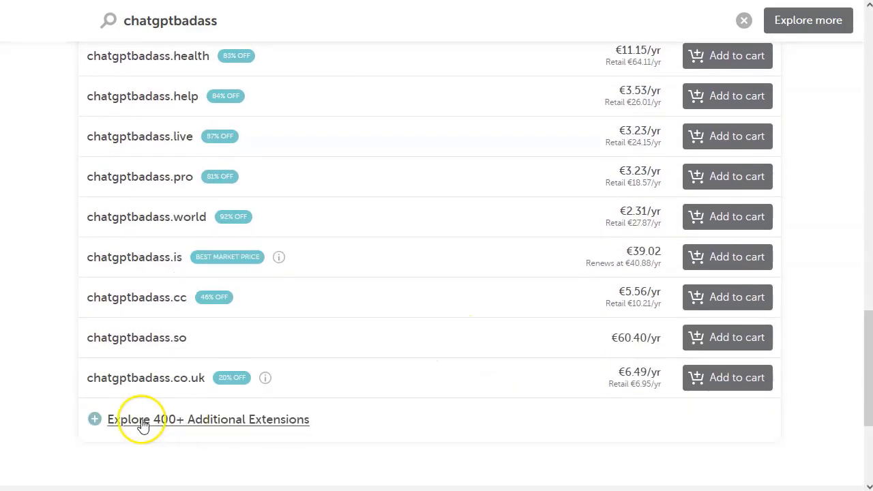
# Expand the list of additional extensions and filter the domains to "$2 or less".
pyautogui.click(157, 423)
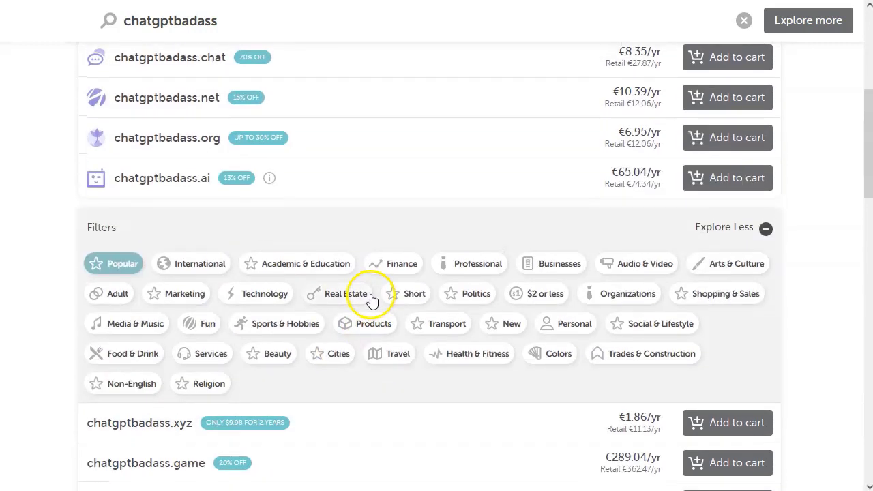
pyautogui.click(537, 295)
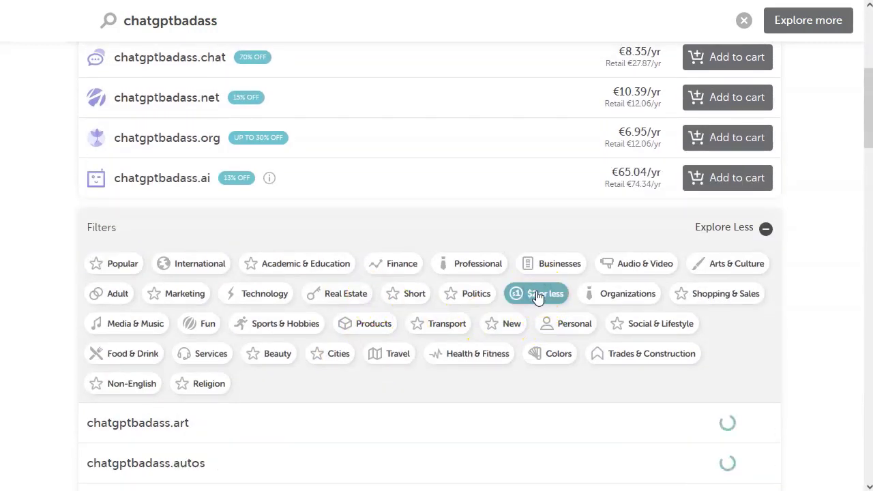
# Compare the yearly prices and discounts of the chatgptbadass domain extensions in the list filtered by "$2 or less".
pyautogui.click(360, 300)
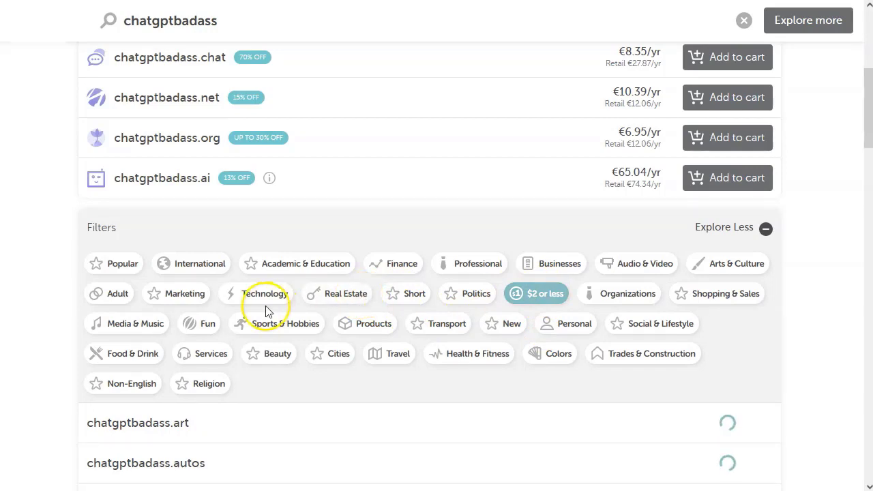
pyautogui.scroll(-2, 267, 308)
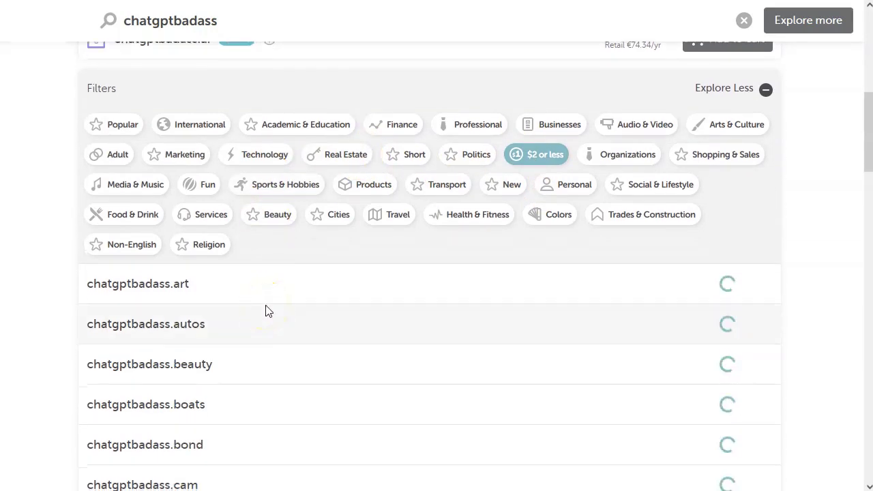
pyautogui.scroll(5, 266, 310)
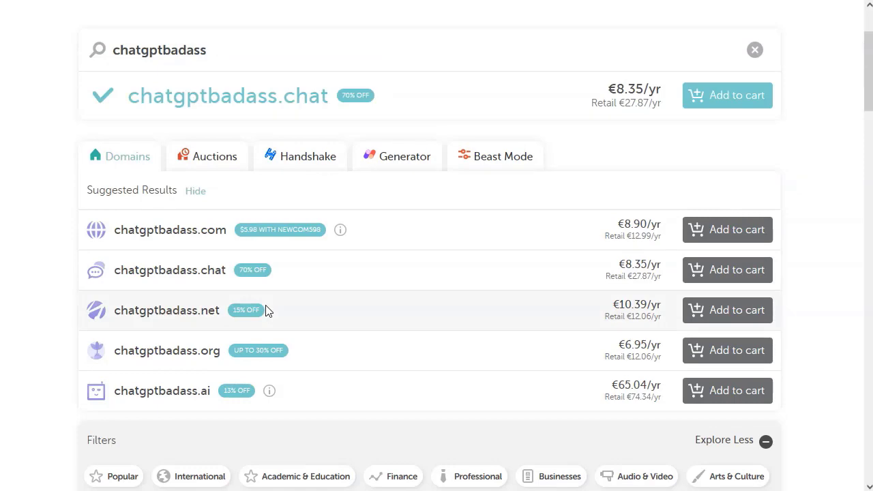
pyautogui.scroll(-6, 266, 310)
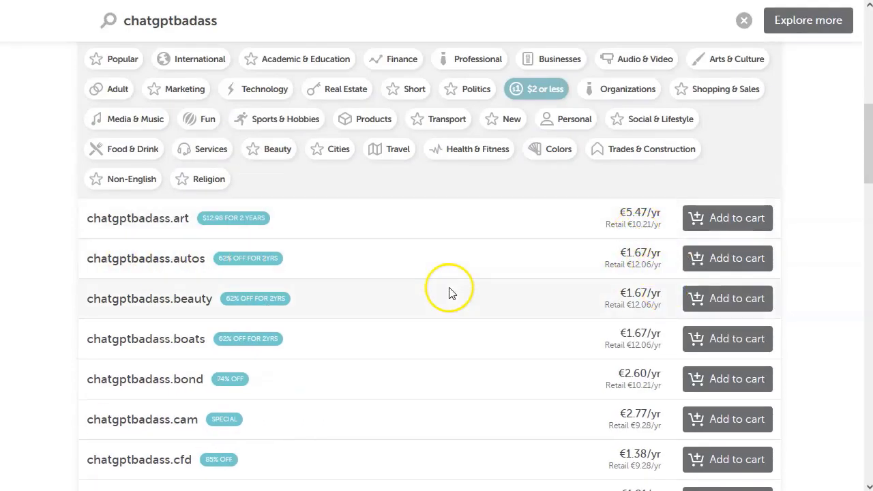
pyautogui.scroll(-3, 449, 292)
pyautogui.scroll(-1, 523, 270)
pyautogui.scroll(-7, 477, 313)
pyautogui.scroll(-1, 475, 324)
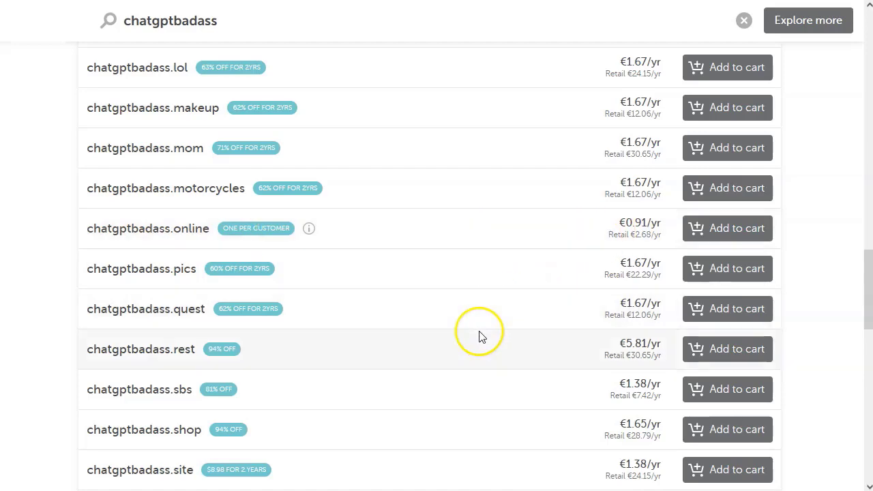
pyautogui.scroll(-2, 459, 341)
pyautogui.scroll(-2, 458, 343)
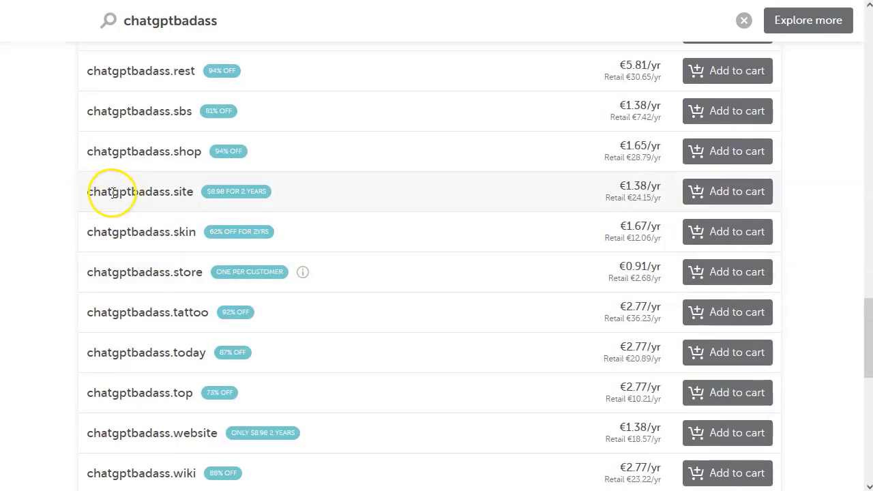
# Order the chatgptbadass.site domain for 1 year, confirm the order, and enter the account username to sign in.
pyautogui.click(733, 194)
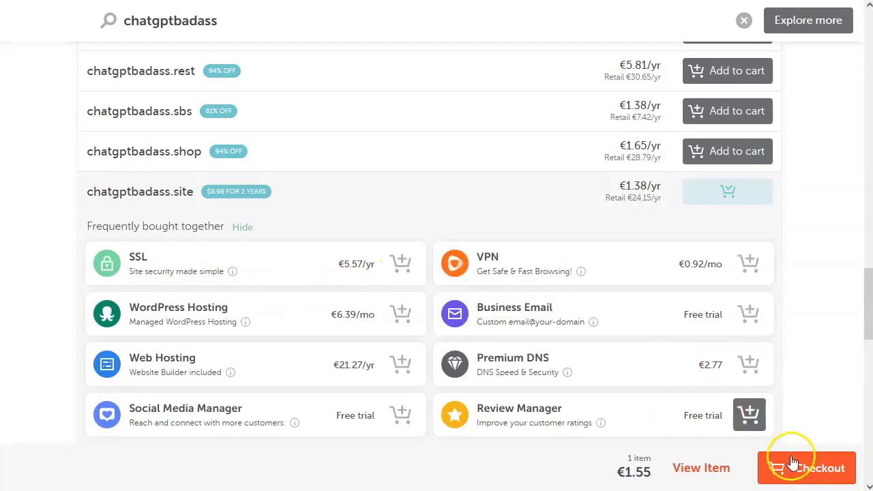
pyautogui.click(807, 467)
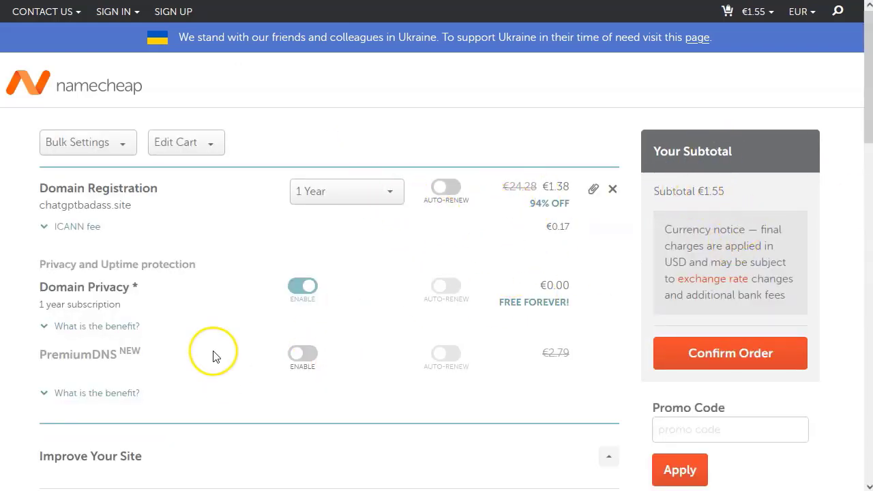
pyautogui.click(723, 363)
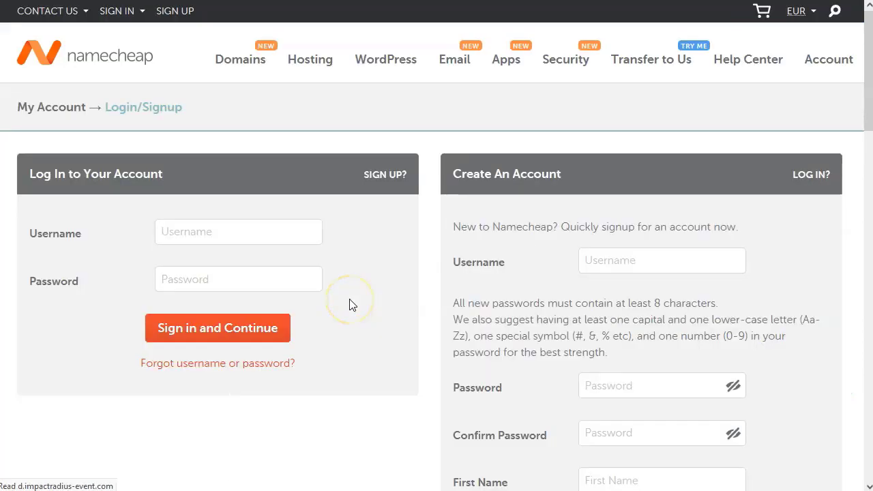
pyautogui.click(229, 234)
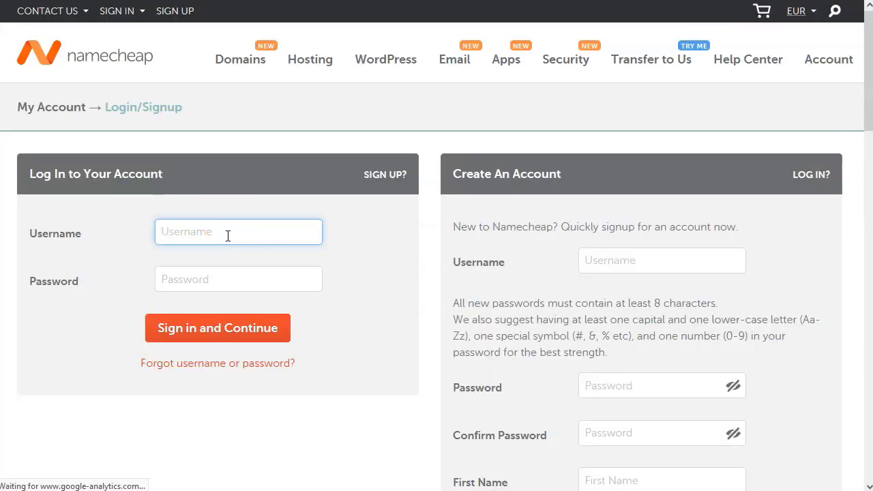
pyautogui.write('b')
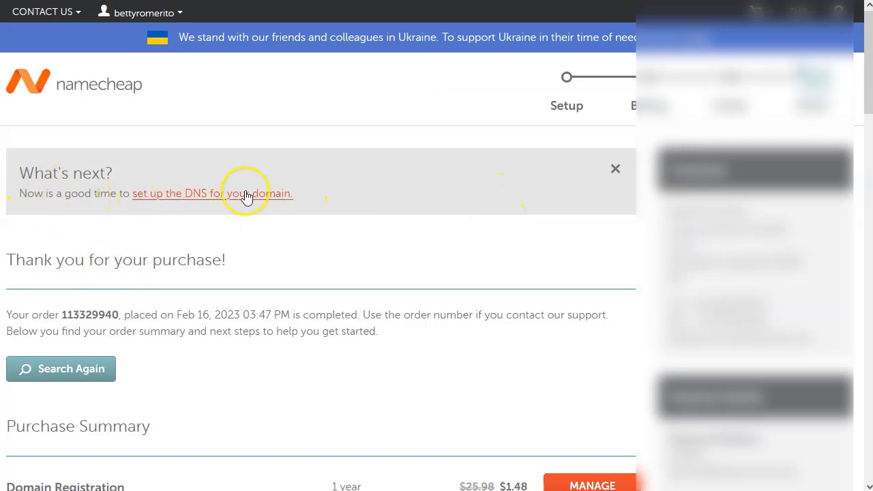
# Examine the purchase summary and charges of the completed domain order, and open the account dashboard.
pyautogui.scroll(-1, 156, 360)
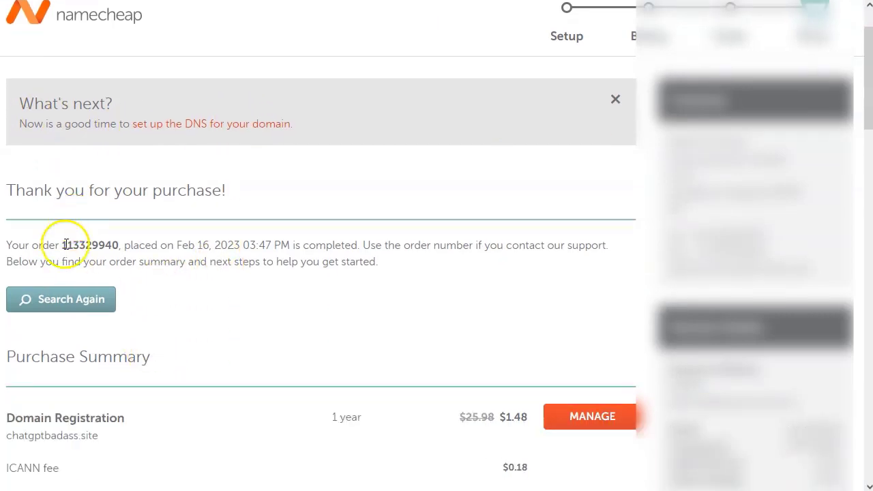
pyautogui.scroll(-2, 334, 304)
pyautogui.scroll(-2, 161, 327)
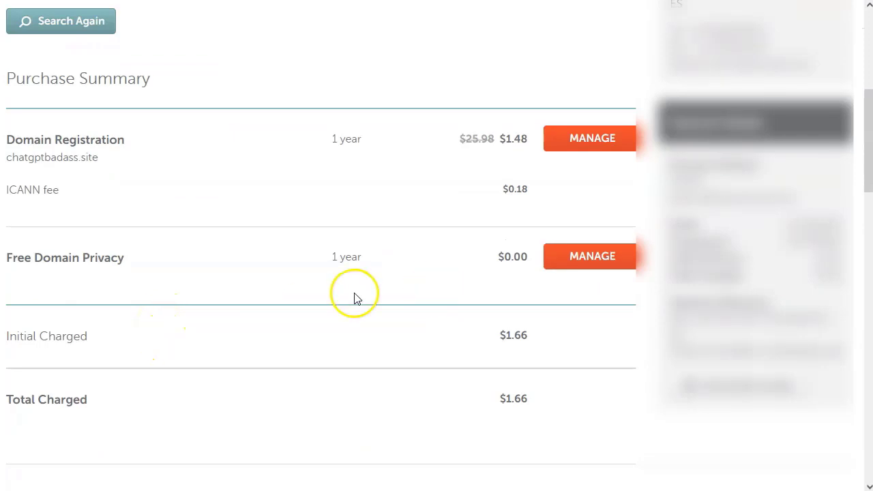
pyautogui.scroll(2, 353, 298)
pyautogui.scroll(3, 502, 259)
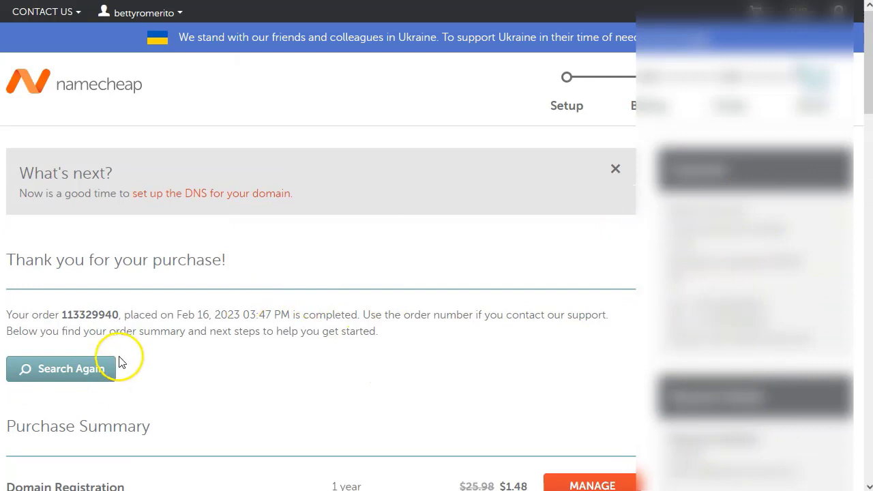
pyautogui.scroll(-1, 116, 356)
pyautogui.scroll(1, 477, 225)
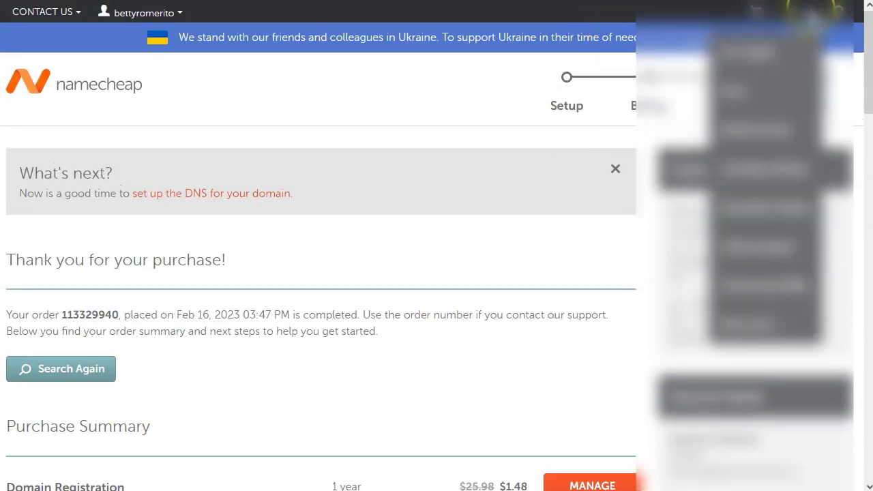
pyautogui.click(733, 65)
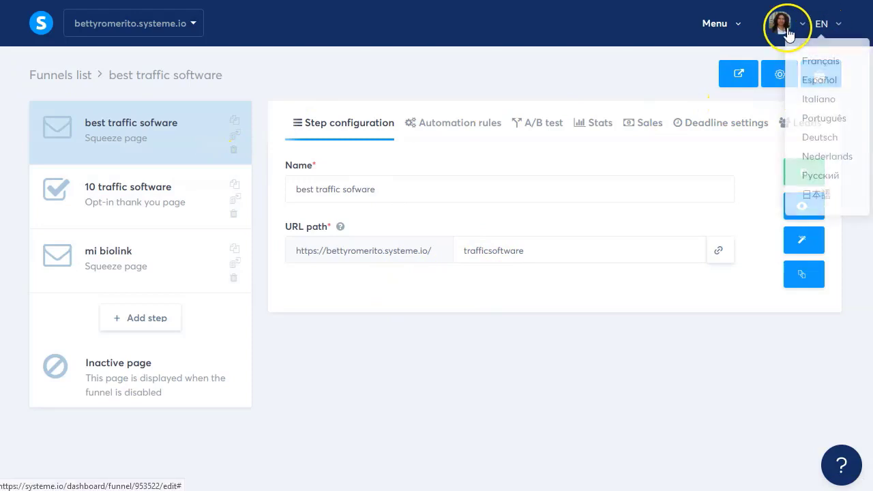
# Switch to systeme.io and change the interface language to Español.
pyautogui.moveTo(778, 29)
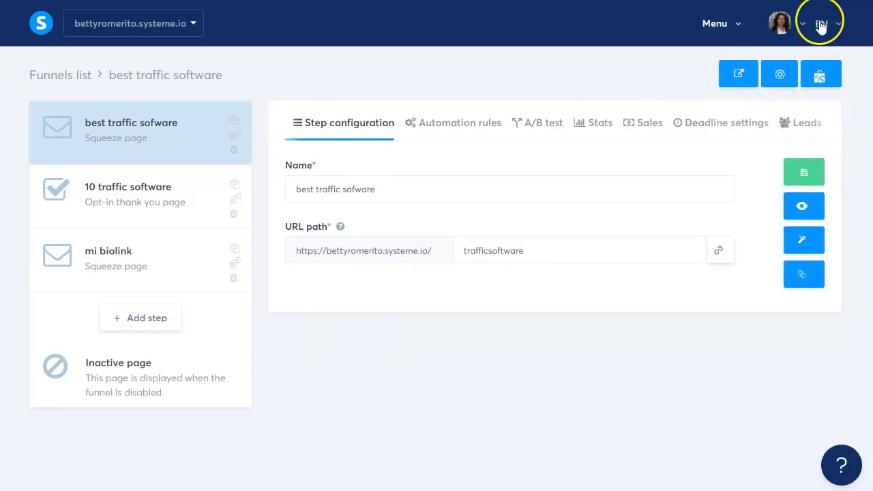
pyautogui.moveTo(833, 25)
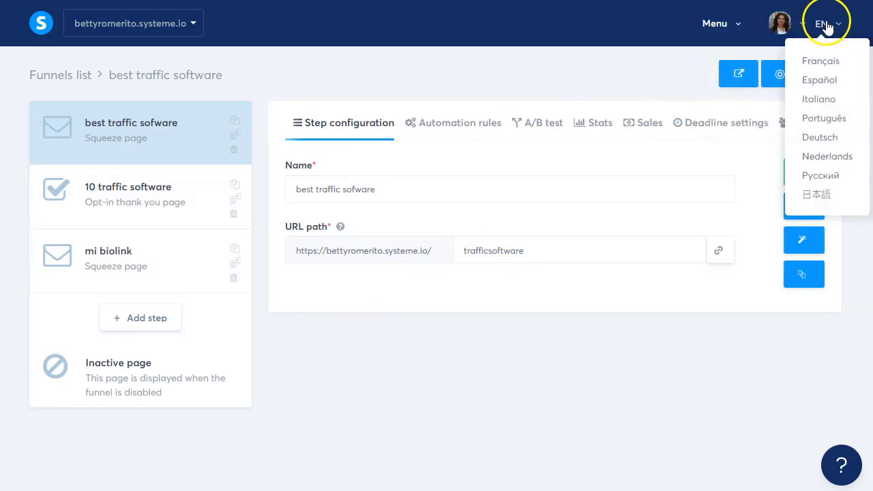
pyautogui.click(827, 83)
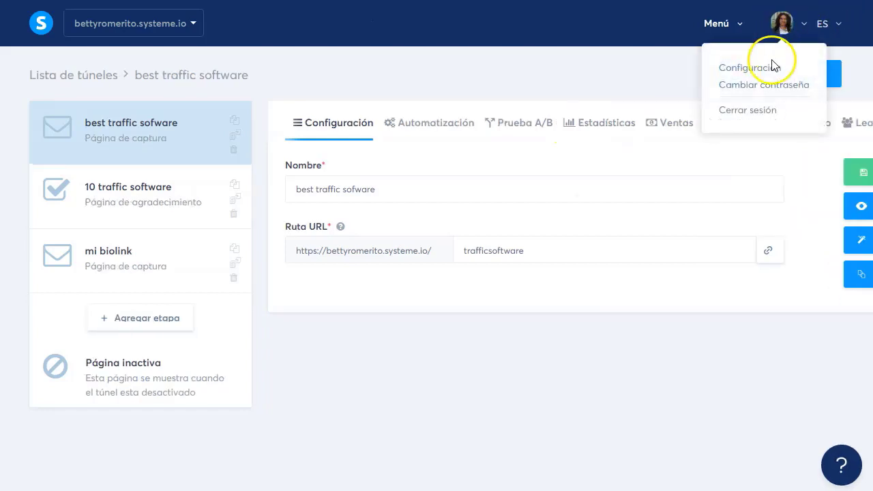
# Open the Dominios section of the systeme.io account configuration.
pyautogui.click(751, 69)
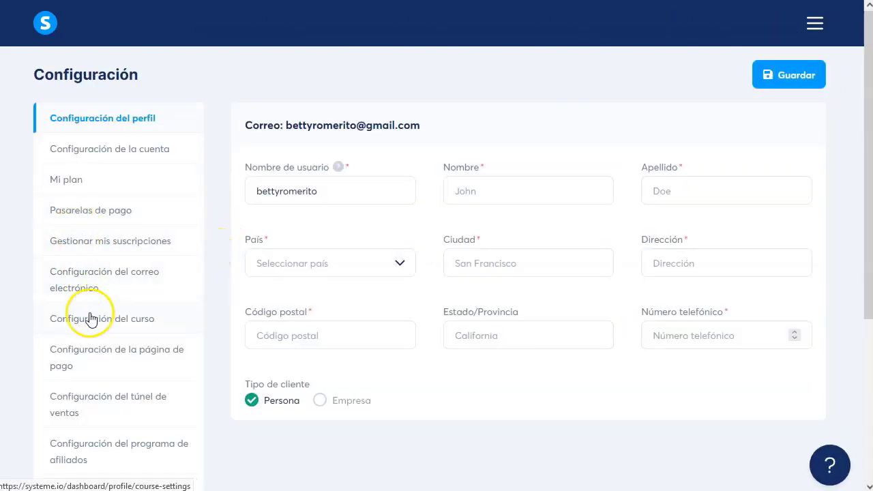
pyautogui.scroll(-3, 88, 317)
pyautogui.click(78, 285)
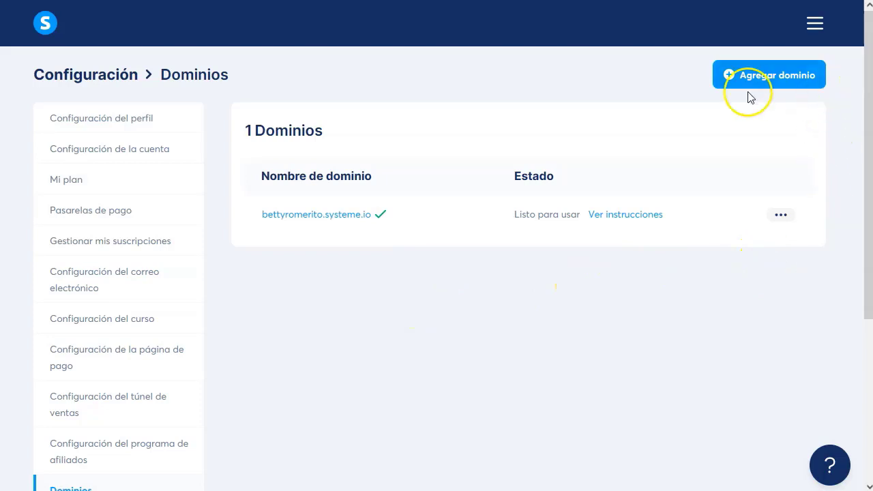
pyautogui.click(762, 77)
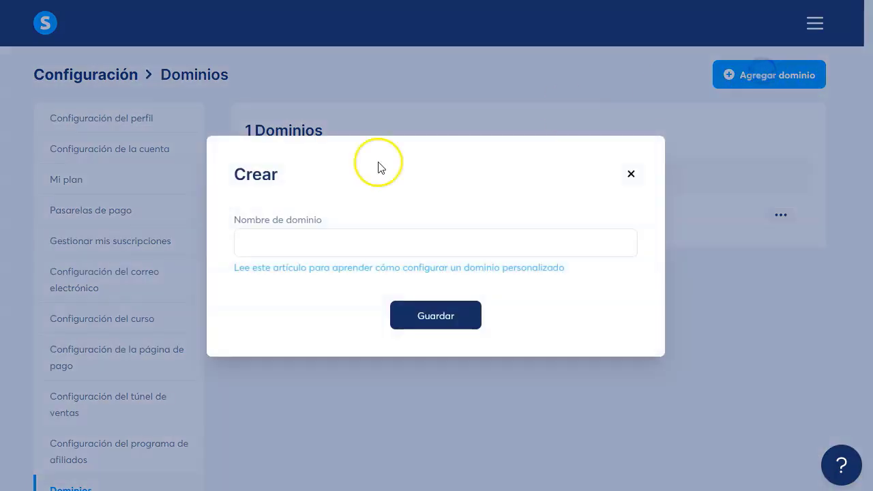
pyautogui.click(300, 245)
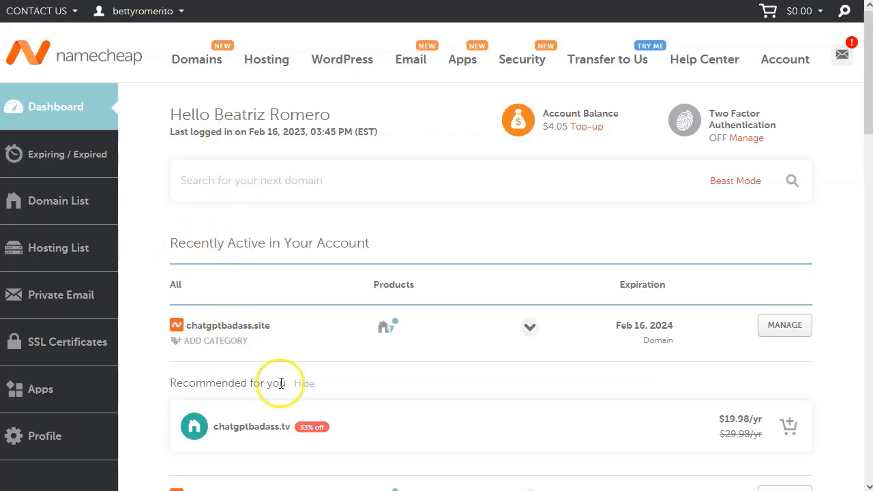
pyautogui.rightClick(188, 325)
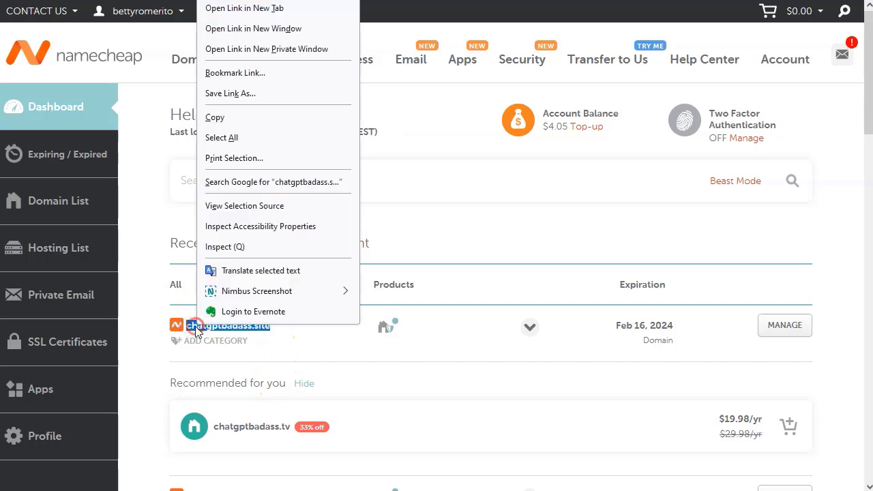
pyautogui.click(218, 117)
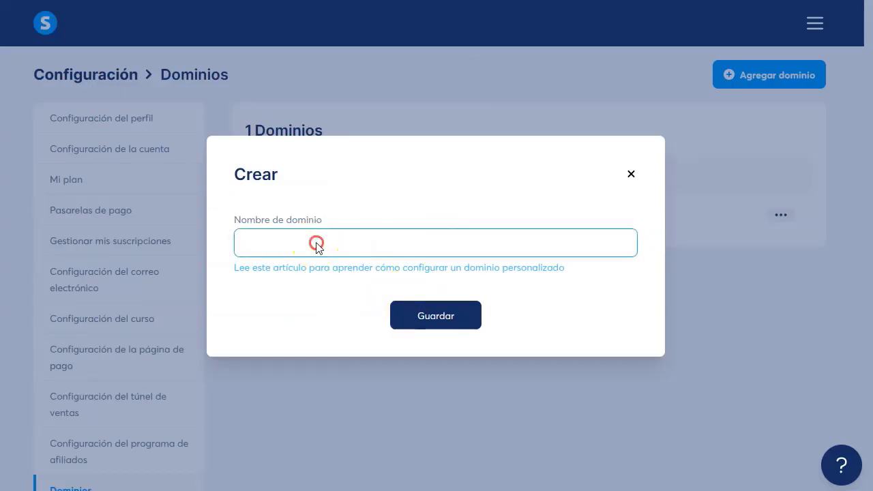
pyautogui.rightClick(316, 244)
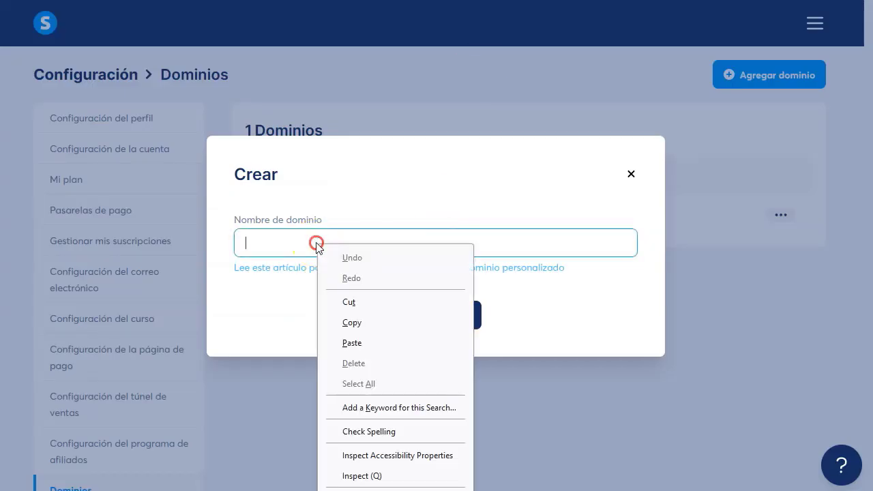
pyautogui.click(360, 343)
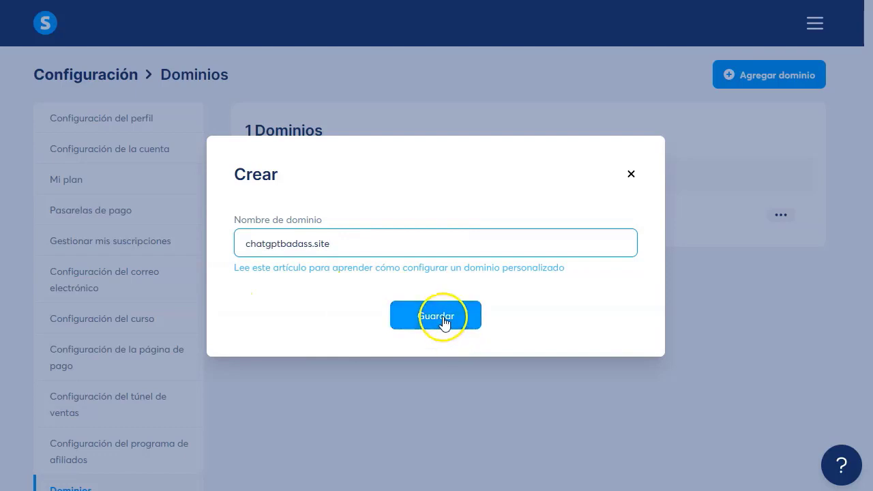
pyautogui.click(442, 320)
pyautogui.click(443, 292)
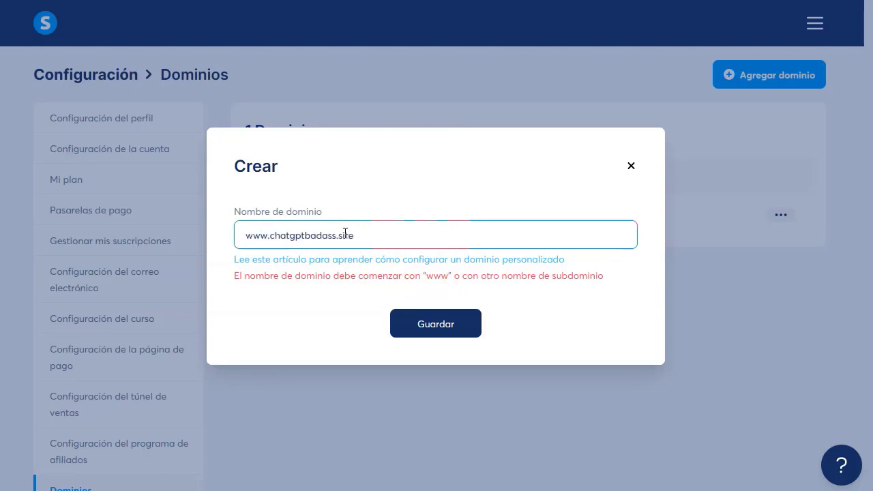
pyautogui.click(443, 324)
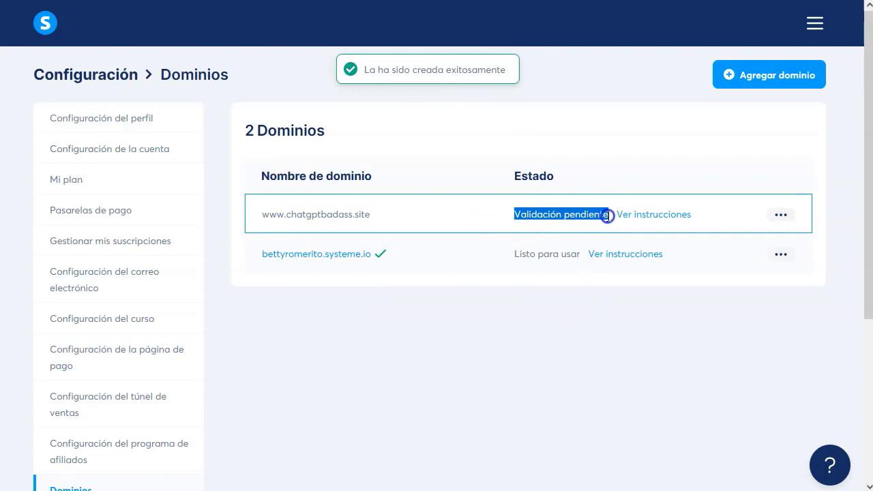
pyautogui.click(559, 214)
pyautogui.click(657, 217)
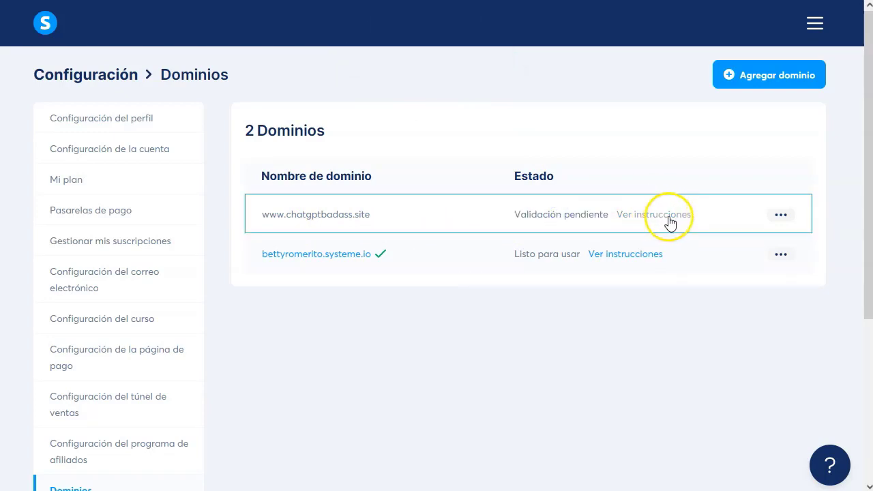
pyautogui.click(670, 223)
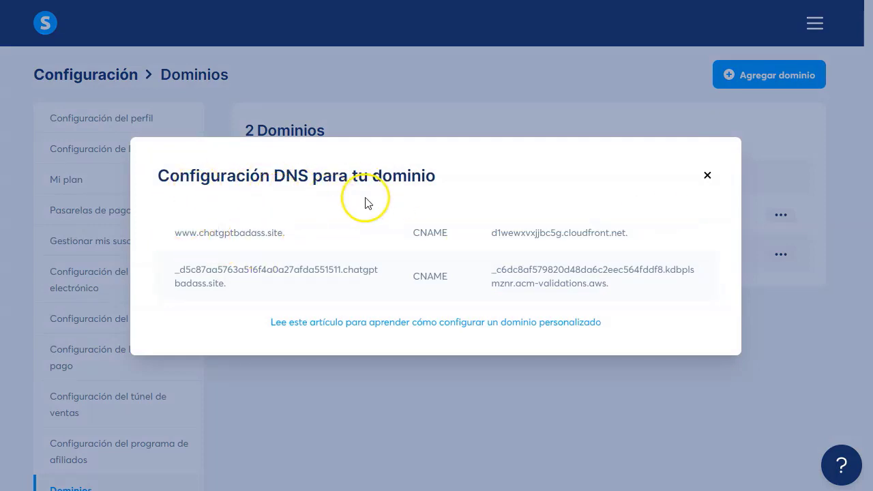
pyautogui.rightClick(421, 322)
pyautogui.click(502, 66)
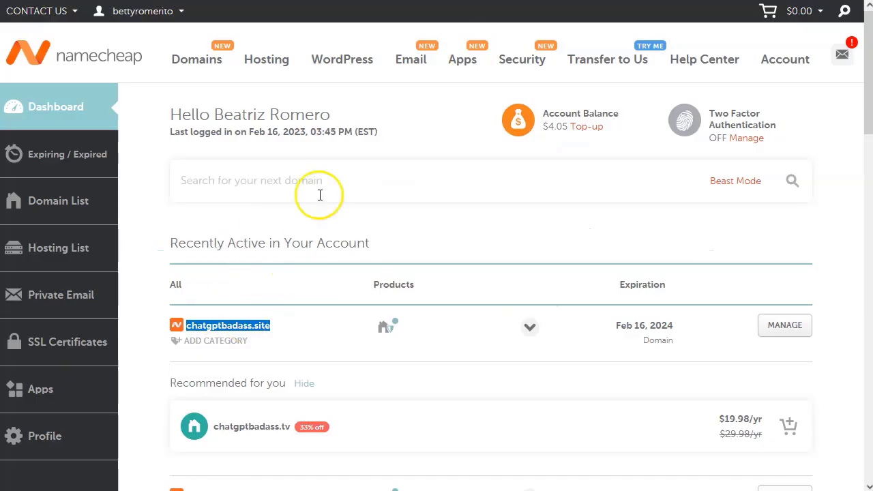
# Switch to the Namecheap dashboard and open the management details of chatgptbadass.site at its nameserver and redirect settings.
pyautogui.click(308, 341)
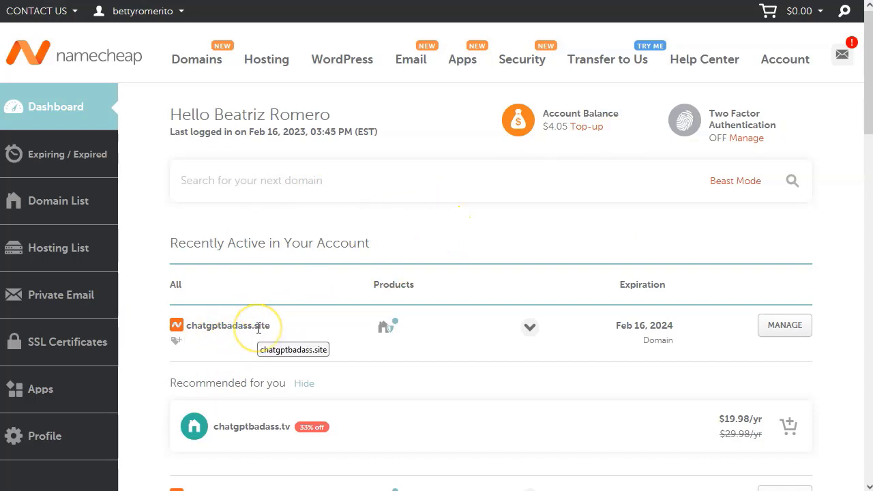
pyautogui.click(784, 329)
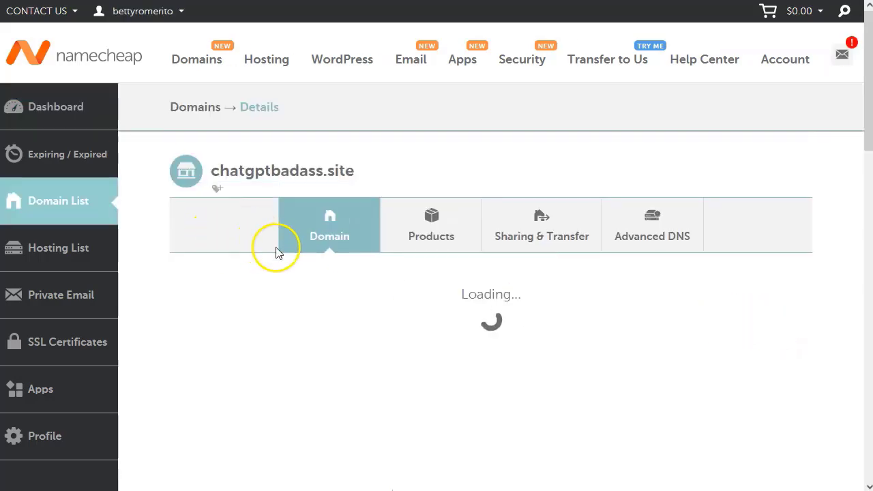
pyautogui.scroll(-3, 275, 254)
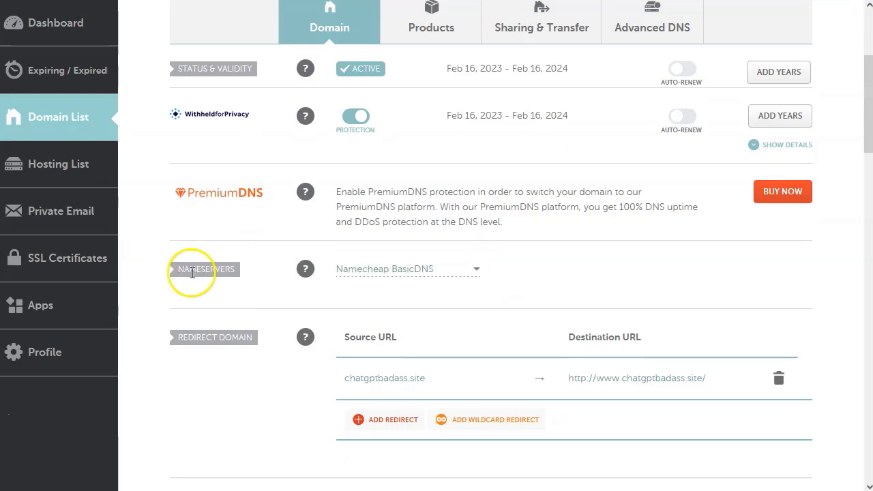
# Open the advanced DNS settings of chatgptbadass.site and review its host records.
pyautogui.scroll(2, 580, 281)
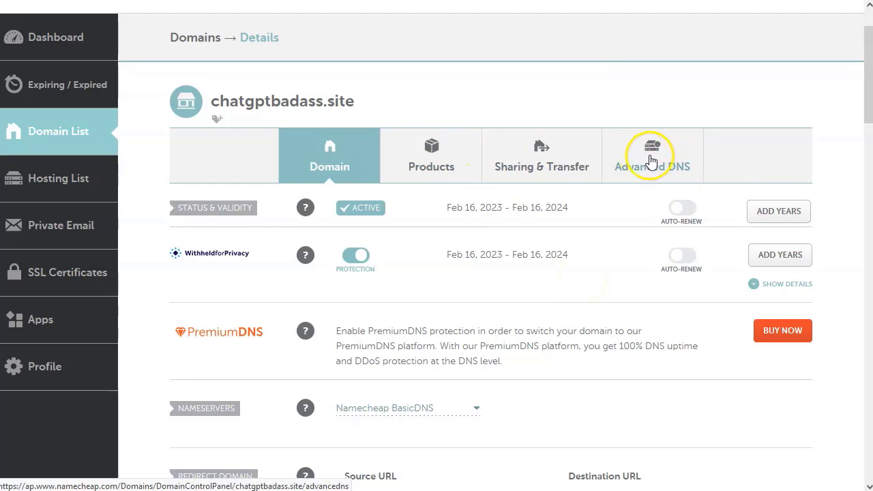
pyautogui.click(652, 160)
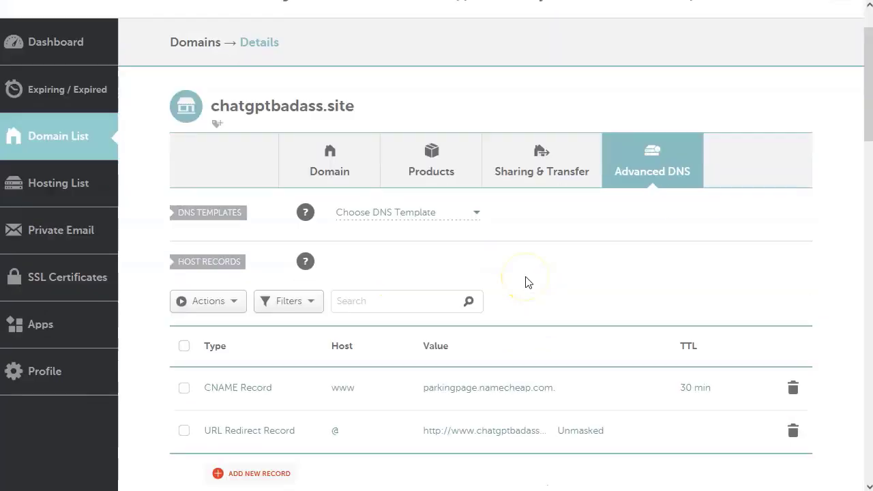
pyautogui.scroll(-1, 525, 282)
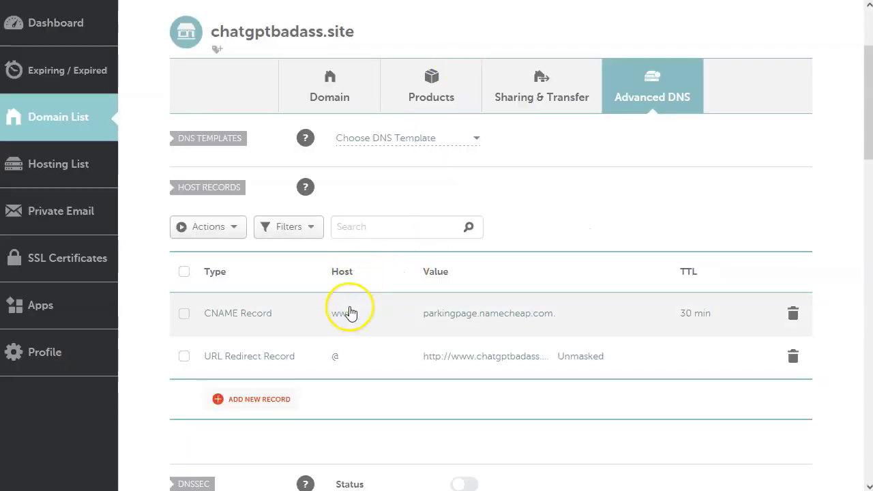
pyautogui.scroll(-2, 341, 325)
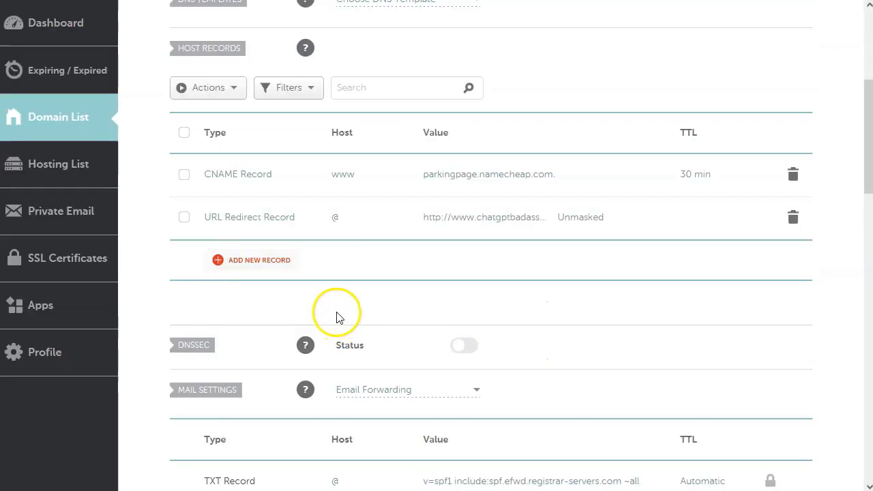
pyautogui.scroll(2, 341, 273)
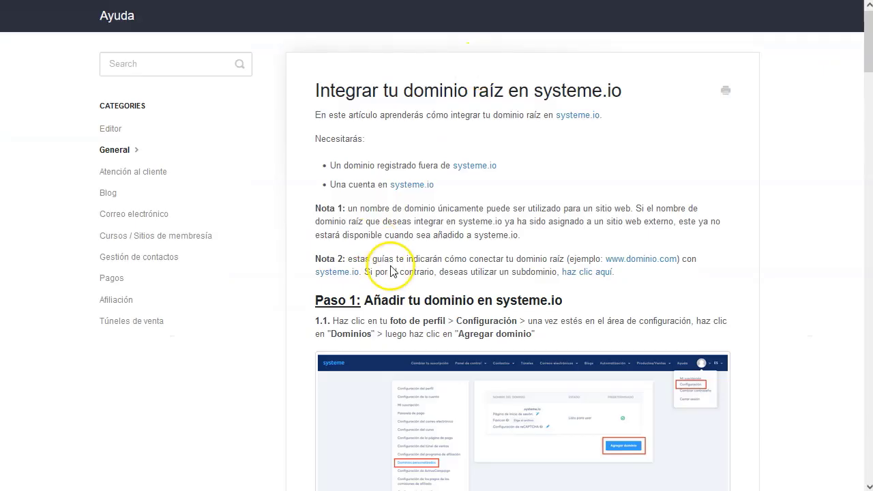
# Read the systeme.io help article on integrating a root domain, through the instructions for adding the two CNAME records.
pyautogui.scroll(-3, 393, 272)
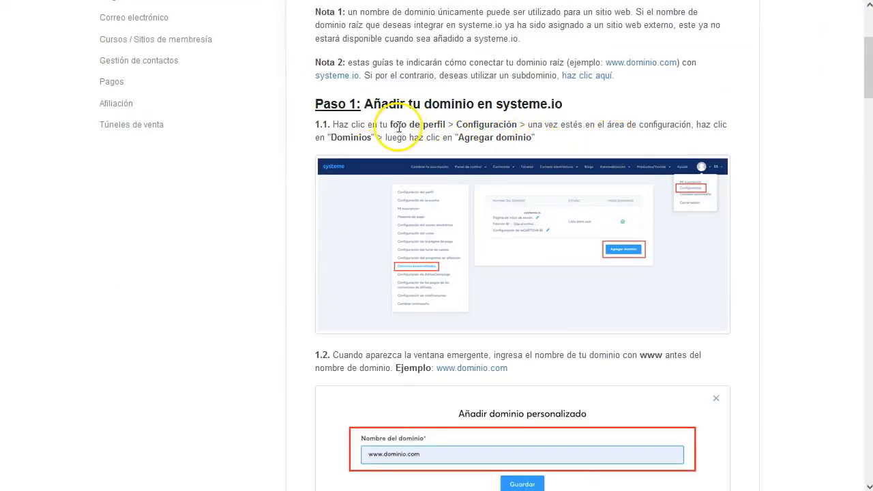
pyautogui.scroll(-3, 450, 269)
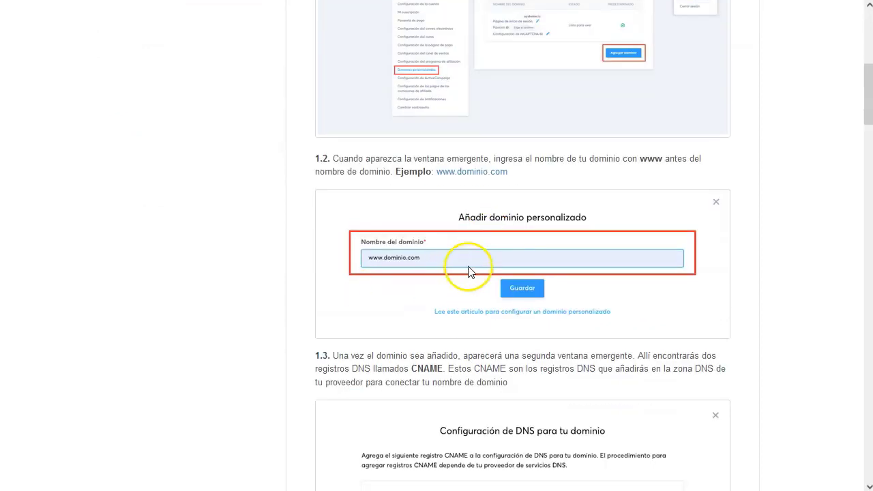
pyautogui.scroll(-3, 480, 263)
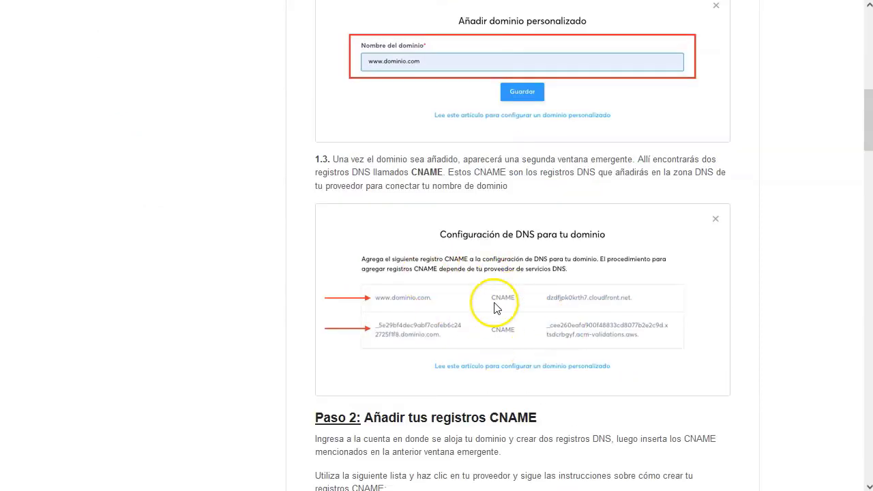
pyautogui.scroll(-1, 449, 297)
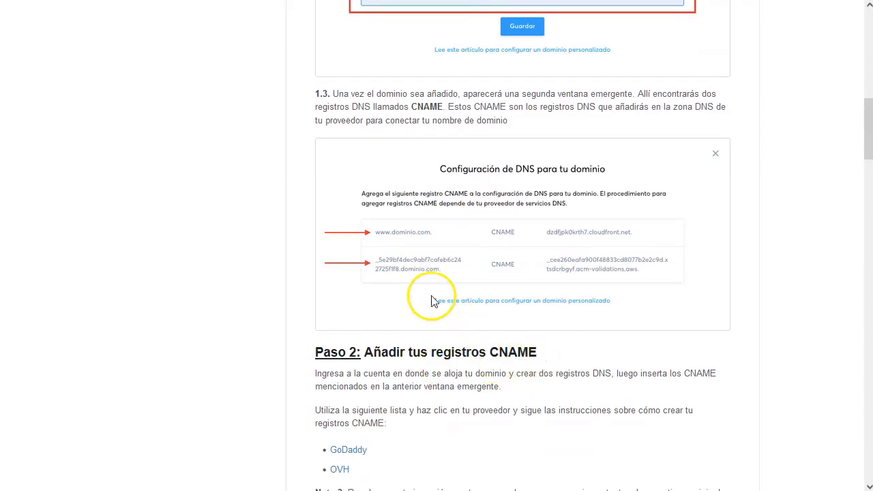
pyautogui.scroll(-2, 430, 296)
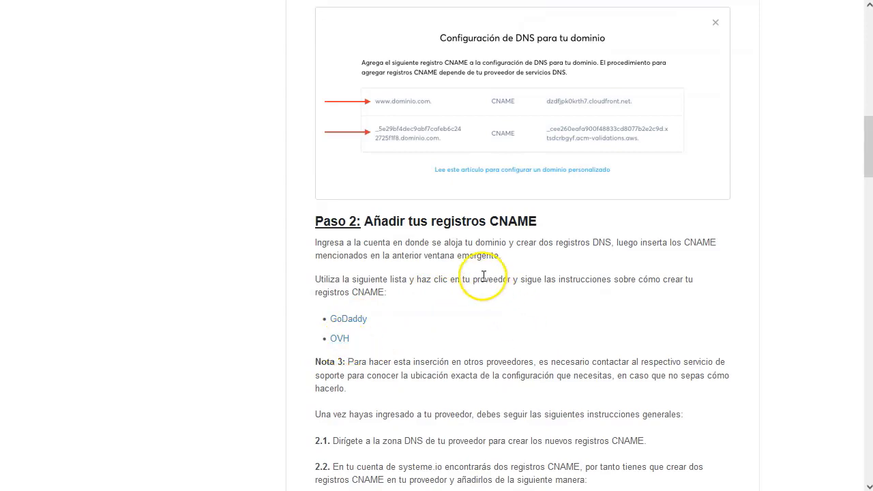
pyautogui.scroll(-6, 424, 292)
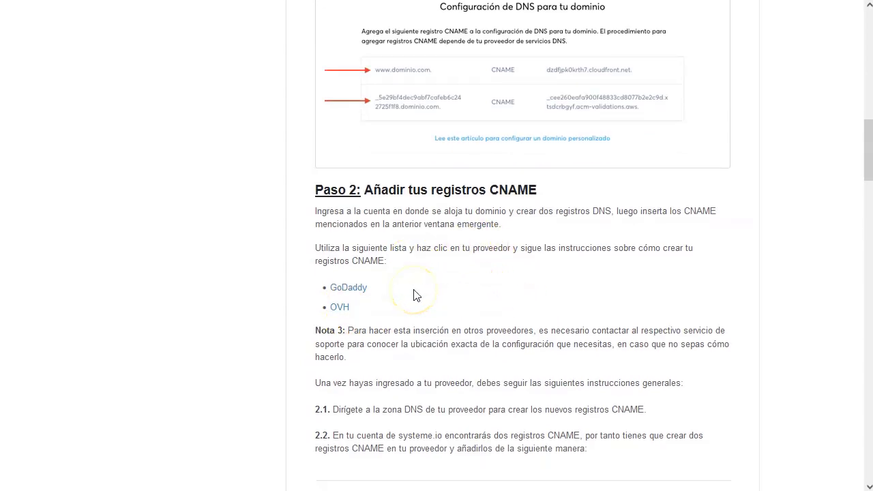
pyautogui.scroll(3, 415, 290)
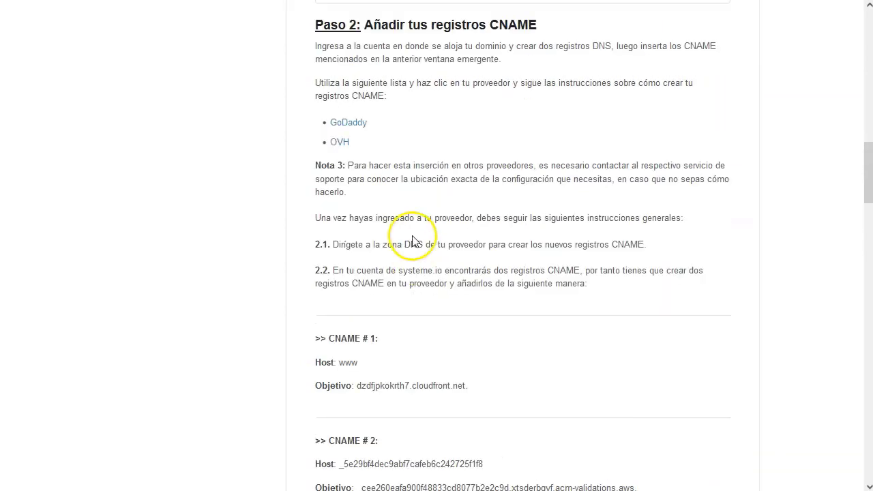
pyautogui.scroll(-1, 412, 240)
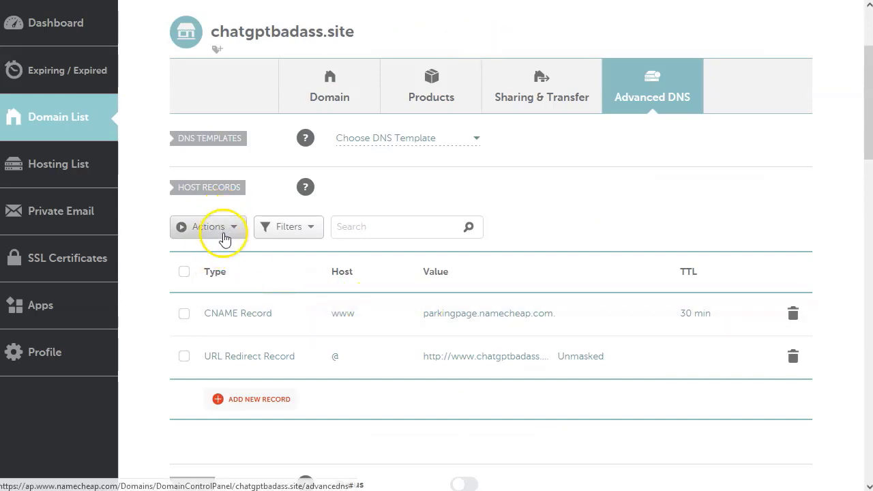
pyautogui.scroll(-1, 411, 251)
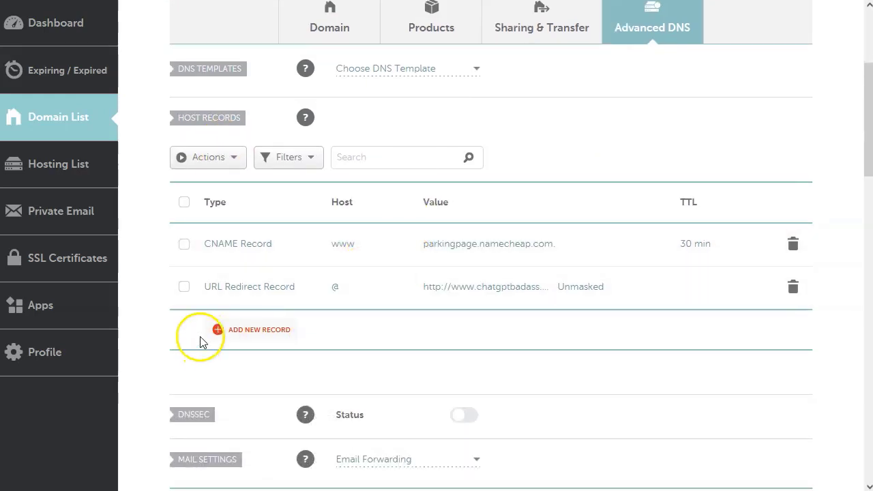
pyautogui.click(265, 333)
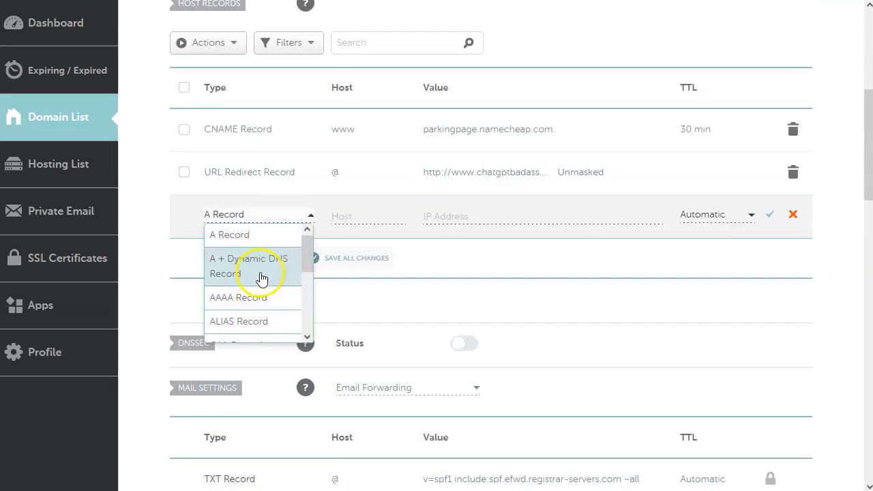
pyautogui.scroll(-1, 255, 269)
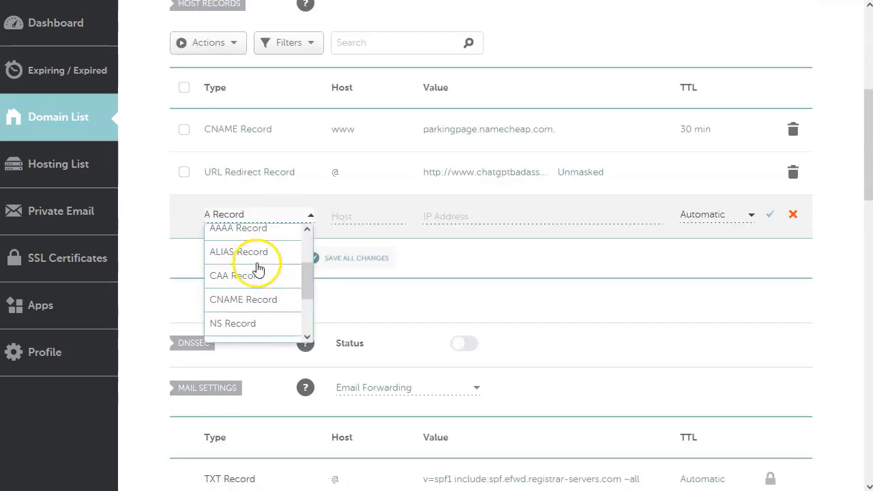
pyautogui.click(241, 306)
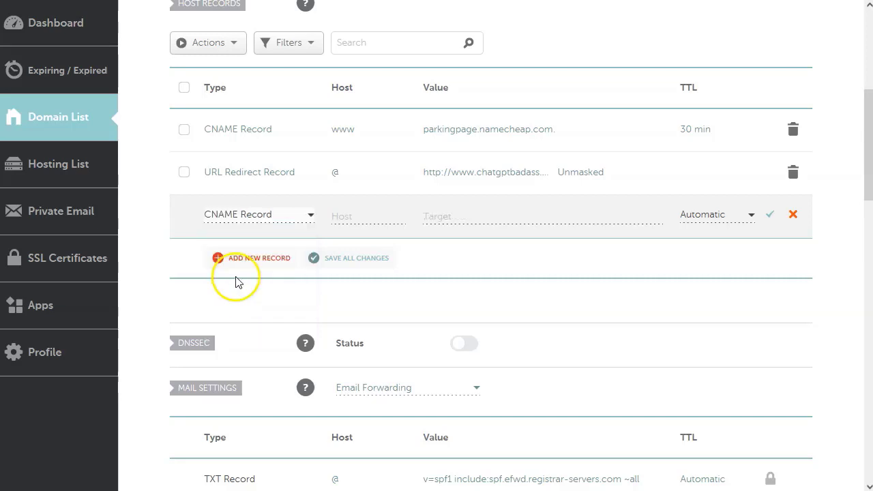
pyautogui.click(357, 217)
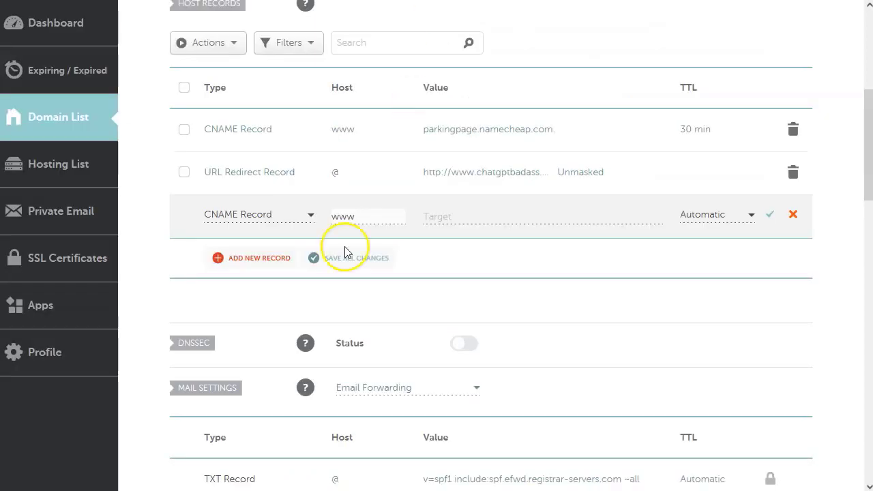
pyautogui.click(437, 218)
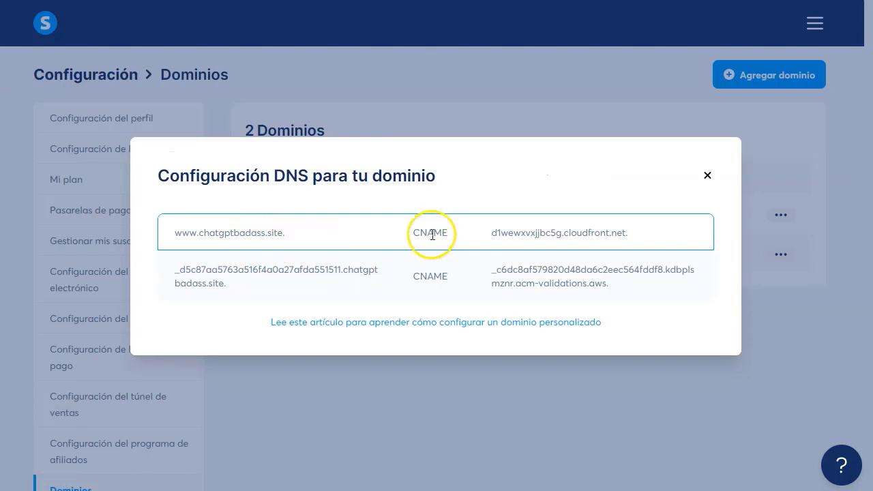
# Switch to the systeme.io DNS configuration and copy the first CNAME record's target, d1wewxvxjjbc5g.cloudfront.net.
pyautogui.click(194, 233)
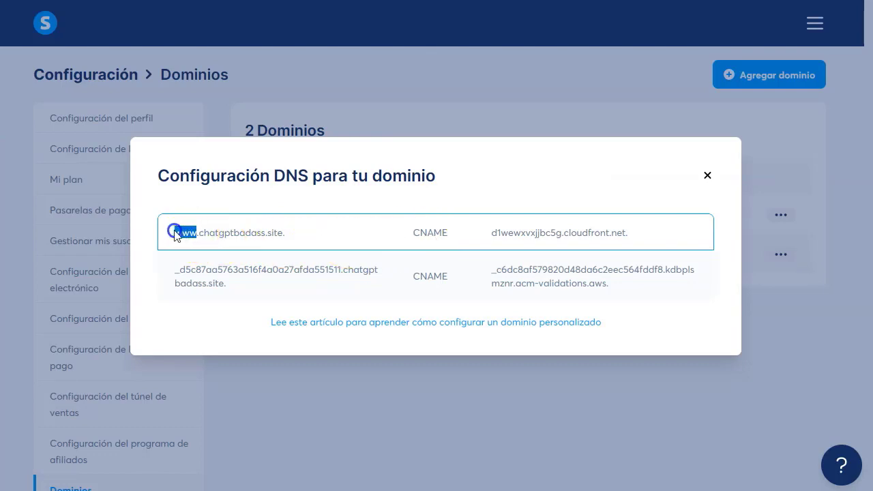
pyautogui.click(230, 233)
pyautogui.moveTo(491, 237); pyautogui.dragTo(575, 235)
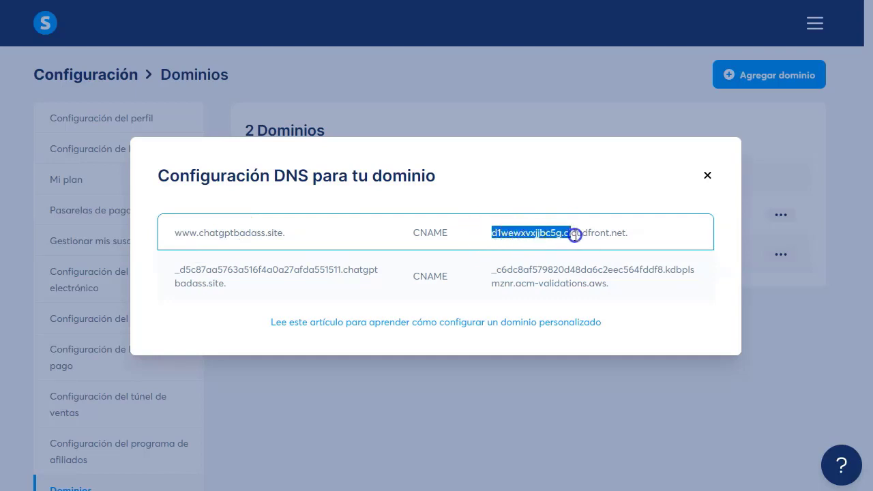
pyautogui.moveTo(628, 237); pyautogui.dragTo(628, 234)
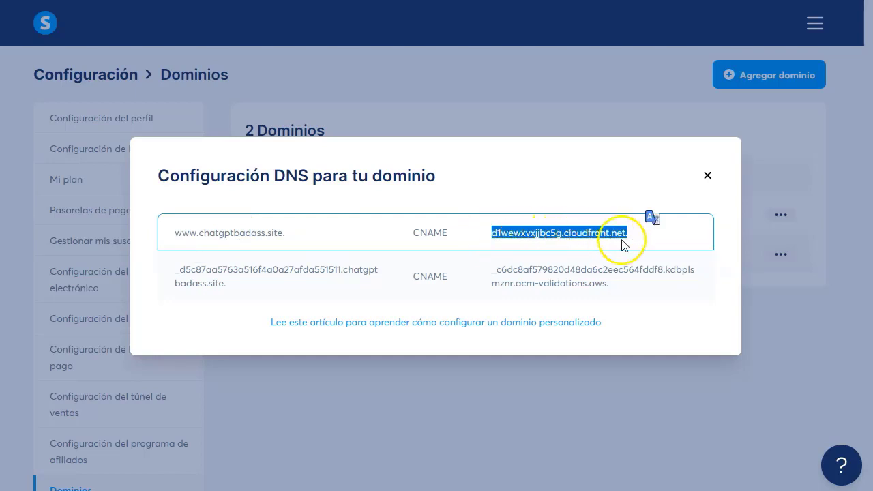
pyautogui.click(630, 238)
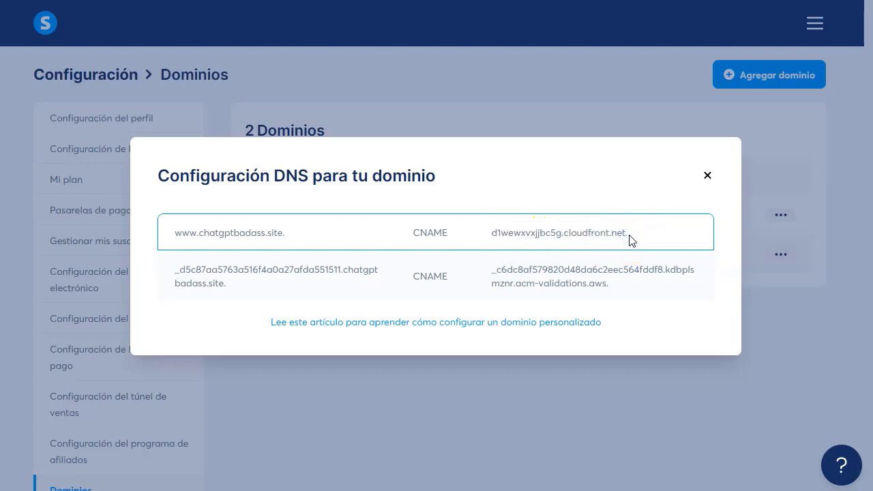
pyautogui.rightClick(523, 232)
pyautogui.click(537, 247)
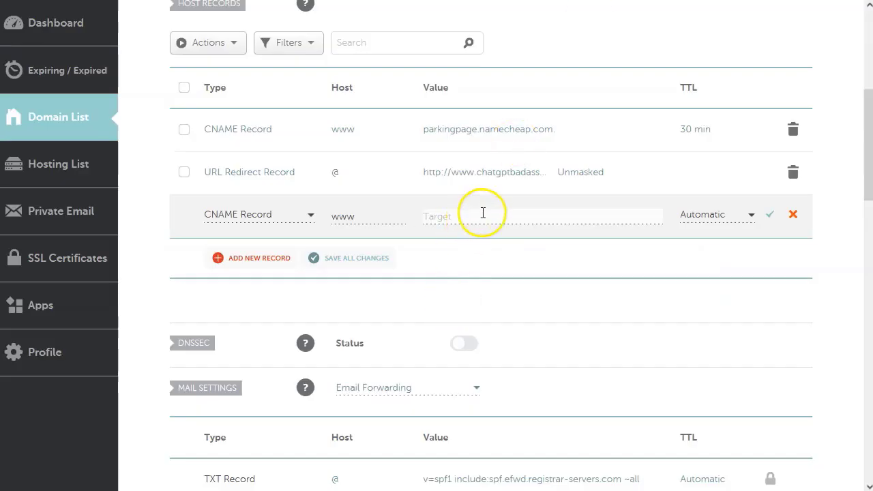
# Back in Namecheap, set the www record's target to d1wewxvxjjbc5g.cloudfront.net. with automatic TTL and save the record.
pyautogui.click(484, 215)
pyautogui.hotkey('ctrl', 'v')
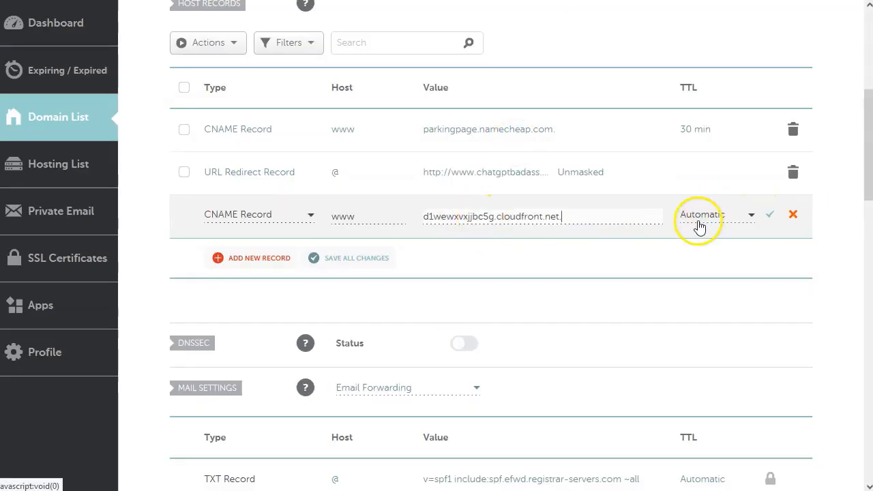
pyautogui.click(769, 215)
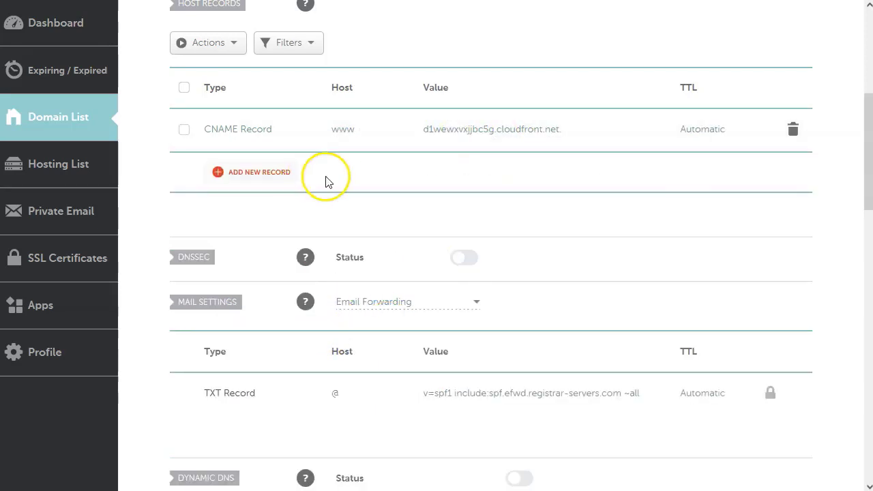
# Start a second new host record for chatgptbadass.site and set its type to CNAME Record.
pyautogui.click(243, 173)
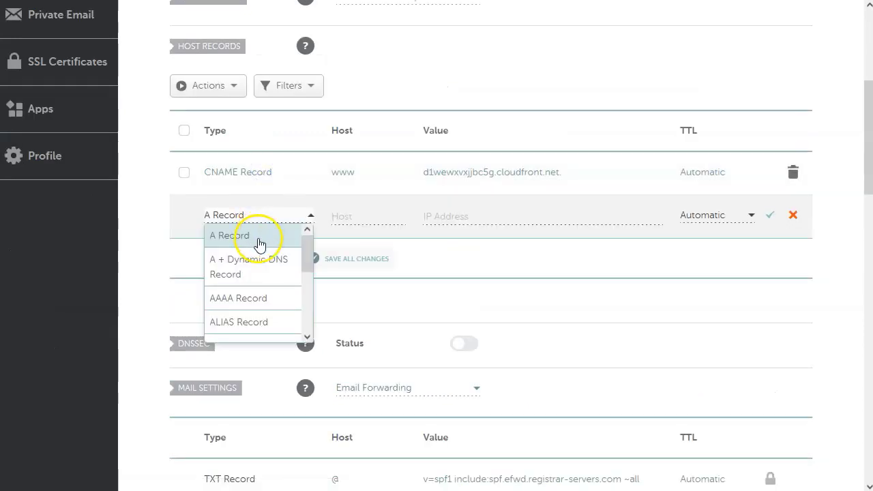
pyautogui.scroll(-2, 255, 262)
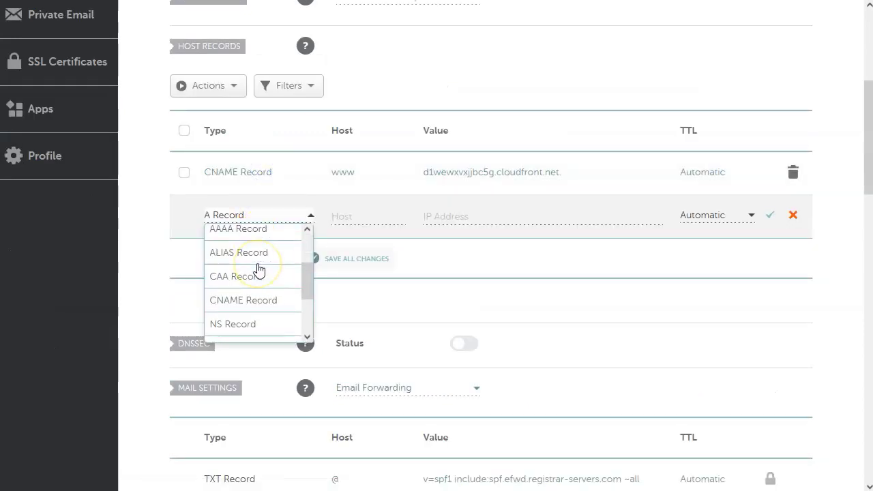
pyautogui.click(253, 307)
# Compare the CNAME # 2 host example in the help article with the second record in the systeme.io DNS configuration.
pyautogui.hotkey('alt', 'Tab')
pyautogui.scroll(-3, 409, 341)
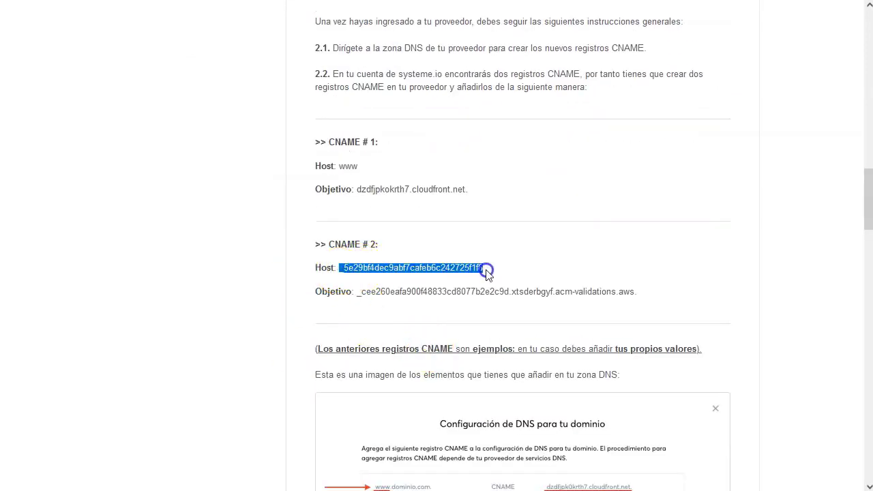
pyautogui.click(512, 268)
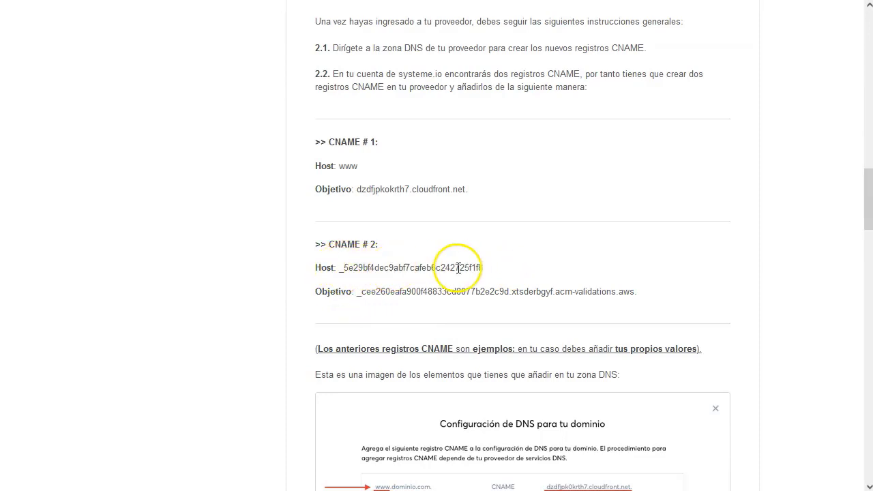
pyautogui.hotkey('alt', 'Tab')
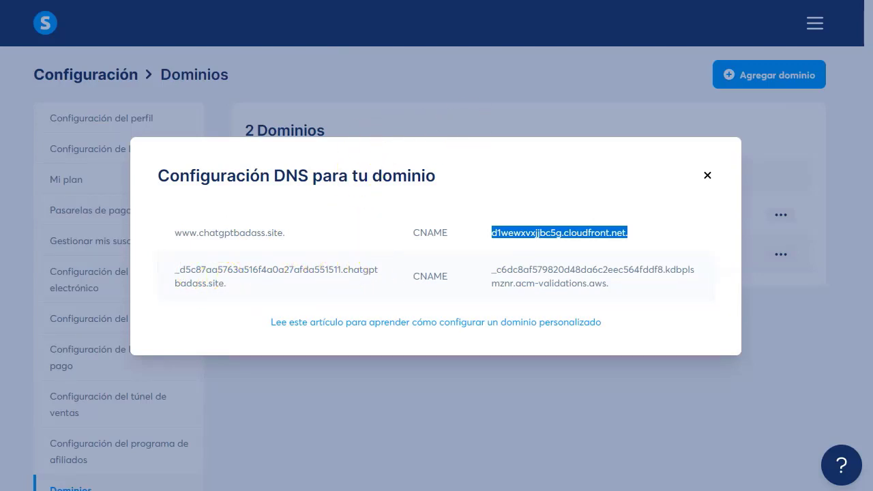
pyautogui.hotkey('alt', 'Tab')
pyautogui.moveTo(347, 269); pyautogui.dragTo(480, 267)
pyautogui.click(483, 270)
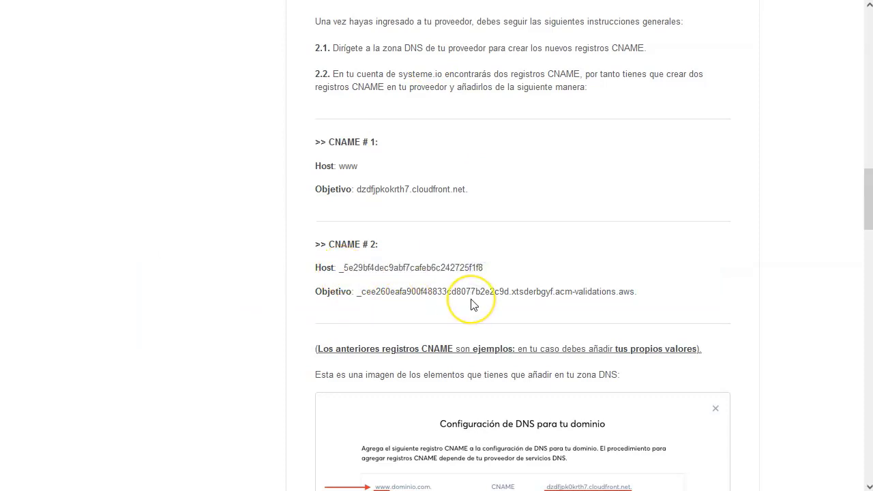
pyautogui.hotkey('alt', 'Tab')
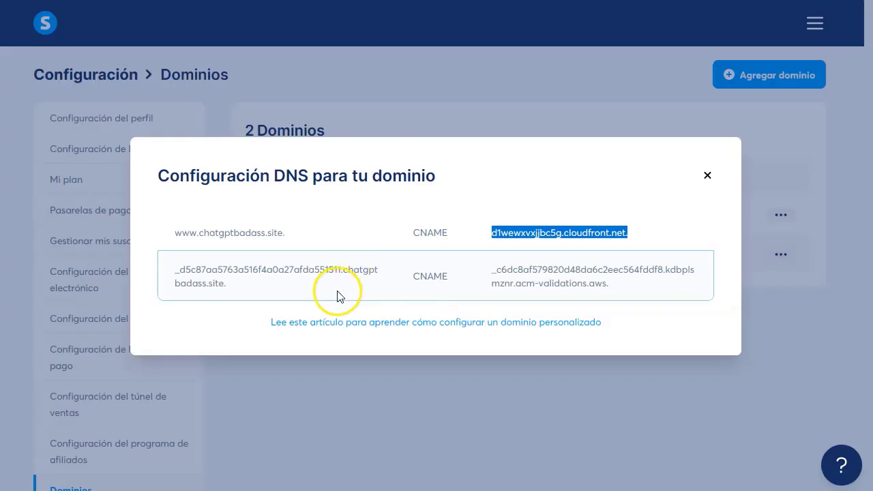
# Copy the second CNAME record's host prefix with its trailing dot, _d5c87aa5763a516f4a0a27afda551511., from systeme.io and paste it as the new Namecheap record's host.
pyautogui.moveTo(341, 269); pyautogui.dragTo(236, 270)
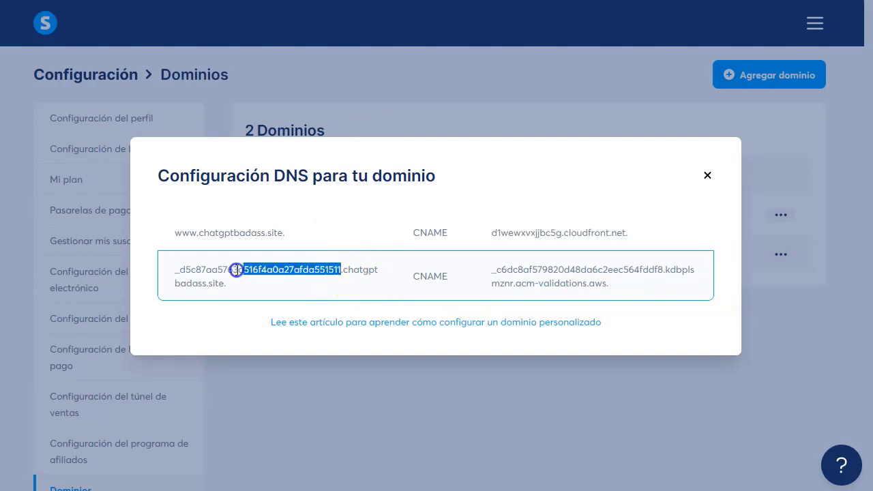
pyautogui.click(178, 275)
pyautogui.moveTo(176, 272); pyautogui.dragTo(344, 270)
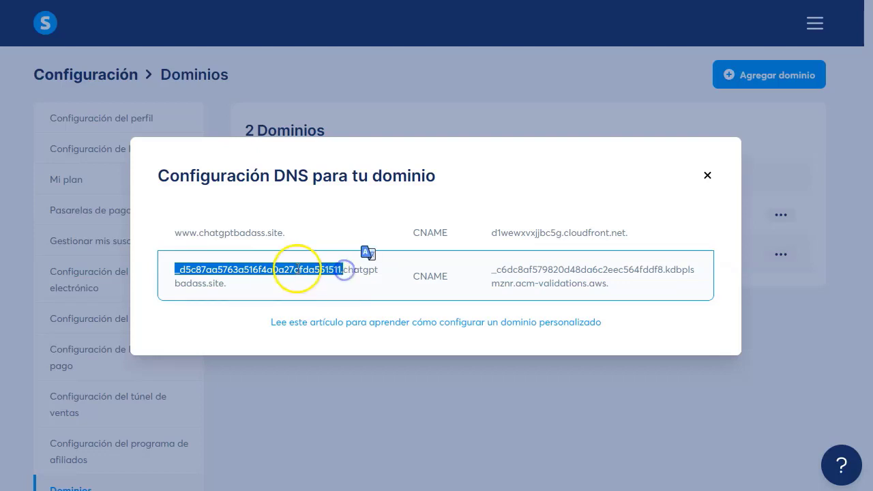
pyautogui.rightClick(298, 268)
pyautogui.click(316, 283)
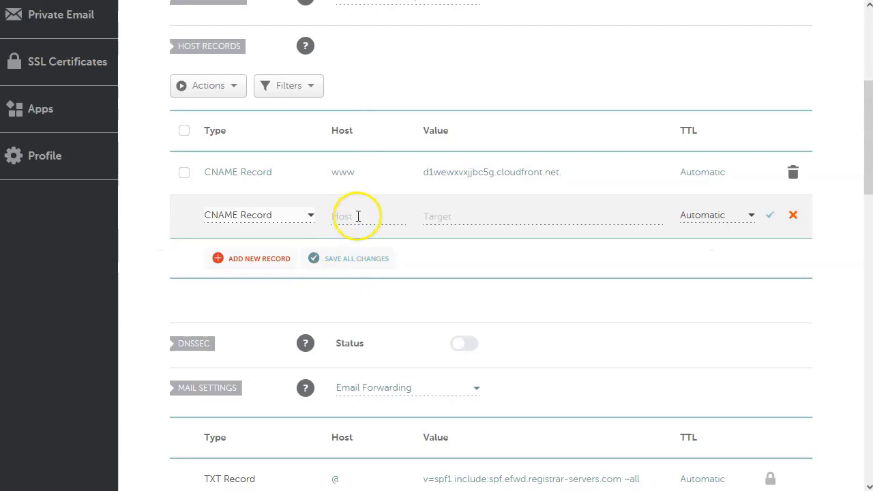
pyautogui.click(357, 215)
pyautogui.rightClick(357, 215)
pyautogui.click(394, 315)
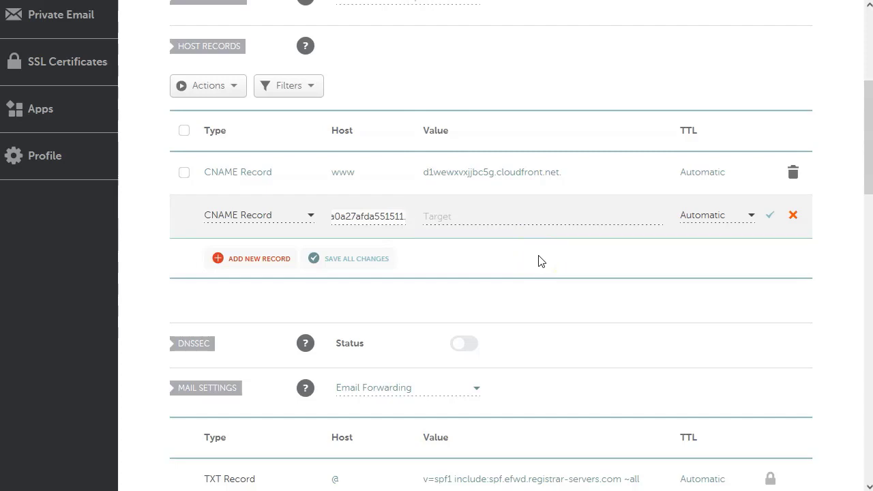
pyautogui.click(395, 182)
# Copy the second record's target from systeme.io, paste it as the new Namecheap record's target, and try to save the record.
pyautogui.hotkey('alt', 'Tab')
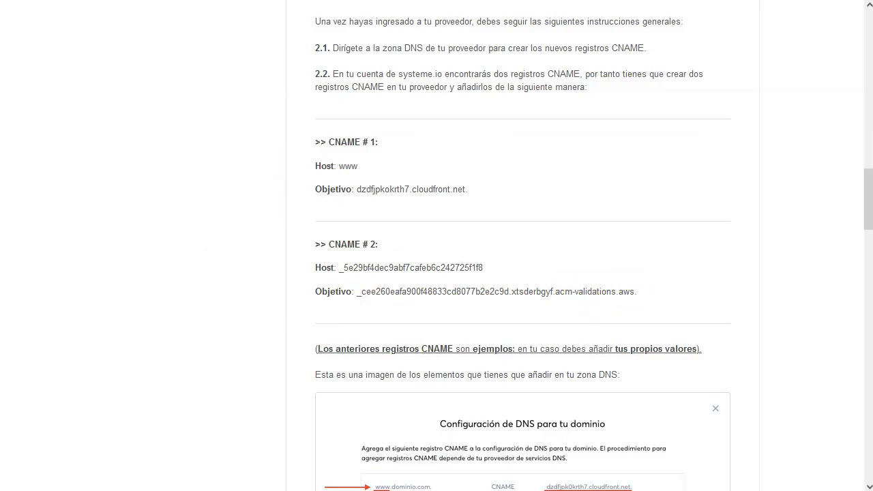
pyautogui.hotkey('alt', 'Tab')
pyautogui.click(501, 272)
pyautogui.moveTo(502, 271); pyautogui.dragTo(609, 284)
pyautogui.rightClick(567, 277)
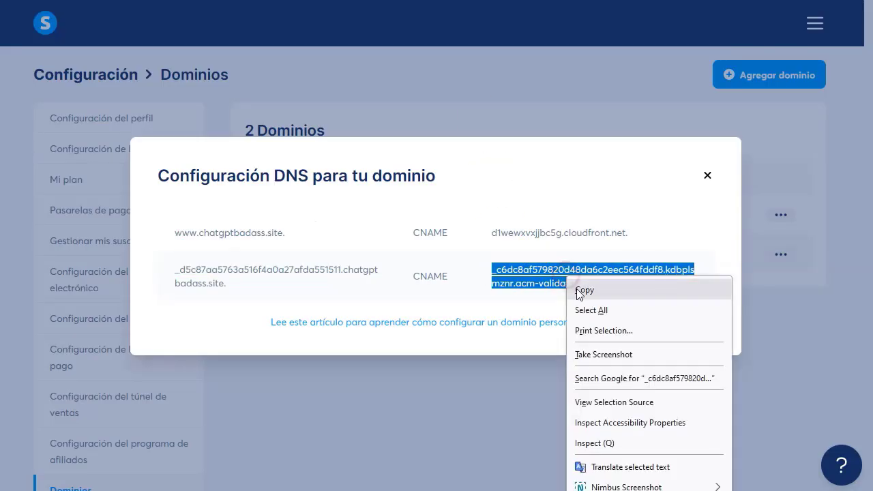
pyautogui.click(584, 290)
pyautogui.hotkey('alt', 'Tab')
pyautogui.click(456, 216)
pyautogui.rightClick(459, 218)
pyautogui.click(470, 315)
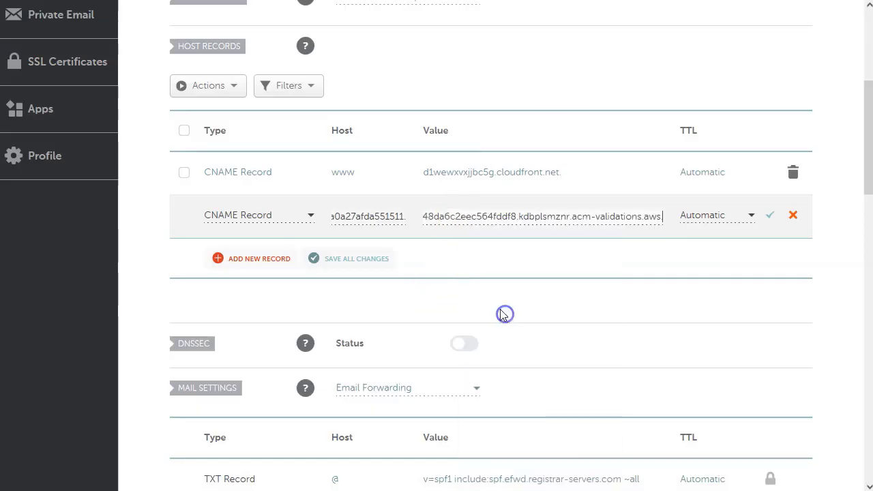
pyautogui.click(770, 216)
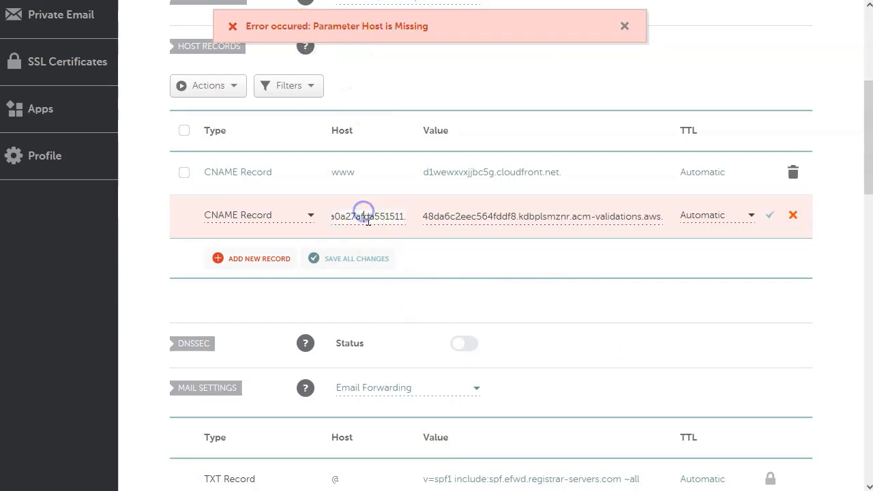
# Clear the host and target of the second CNAME record in Namecheap.
pyautogui.click(577, 216)
pyautogui.click(499, 217)
pyautogui.doubleClick(368, 216)
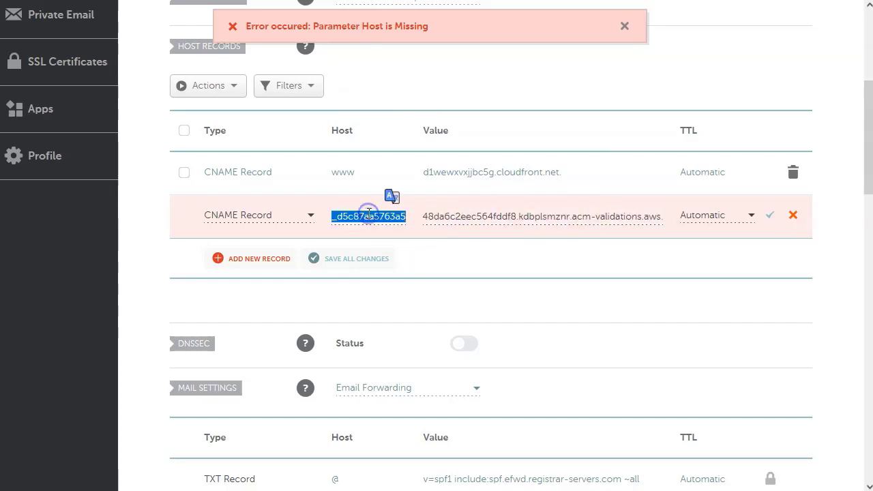
pyautogui.press('BackSpace')
pyautogui.click(467, 213)
pyautogui.hotkey('ctrl', 'a')
pyautogui.press('BackSpace')
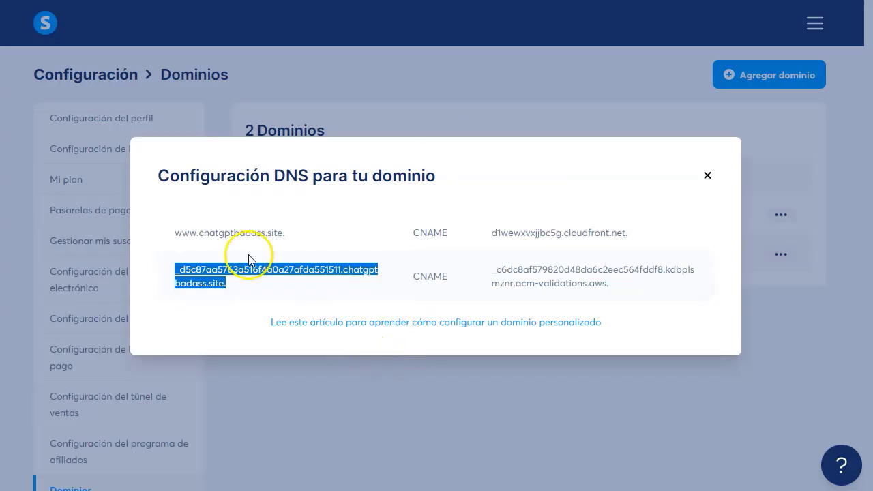
# Copy the second record's host prefix from systeme.io without the trailing dot and set the Namecheap host to _d5c87aa5763a516f4a0a27afda551511.
pyautogui.click(172, 275)
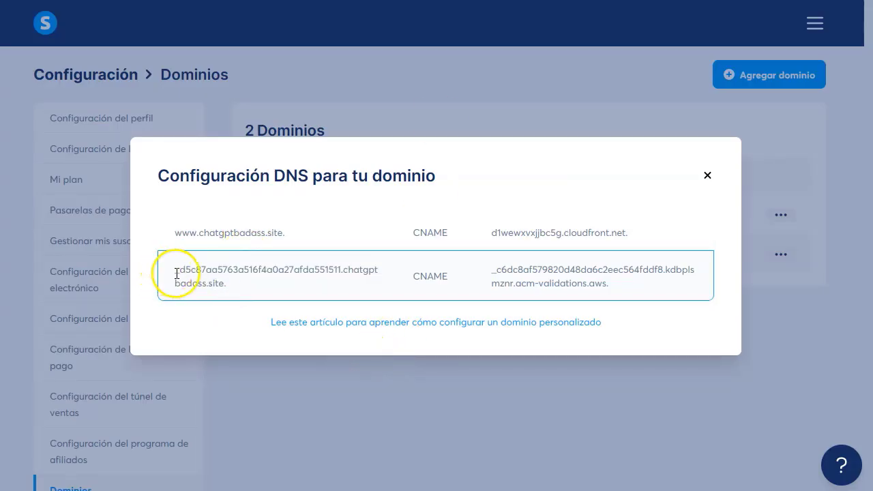
pyautogui.moveTo(176, 273); pyautogui.dragTo(305, 270)
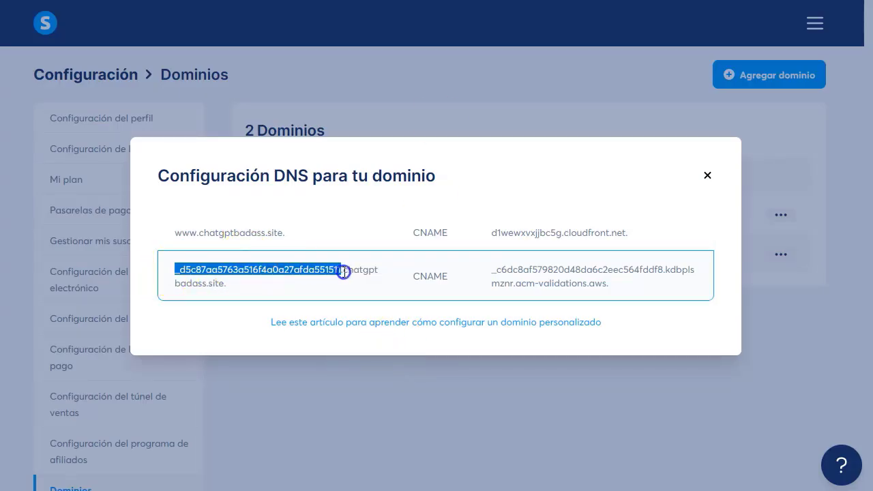
pyautogui.moveTo(373, 285); pyautogui.dragTo(386, 295)
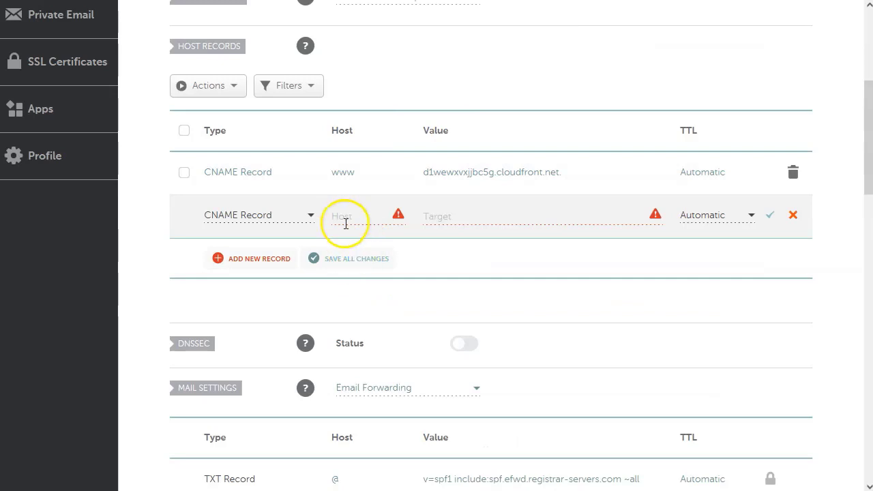
pyautogui.click(342, 220)
pyautogui.hotkey('ctrl', 'v')
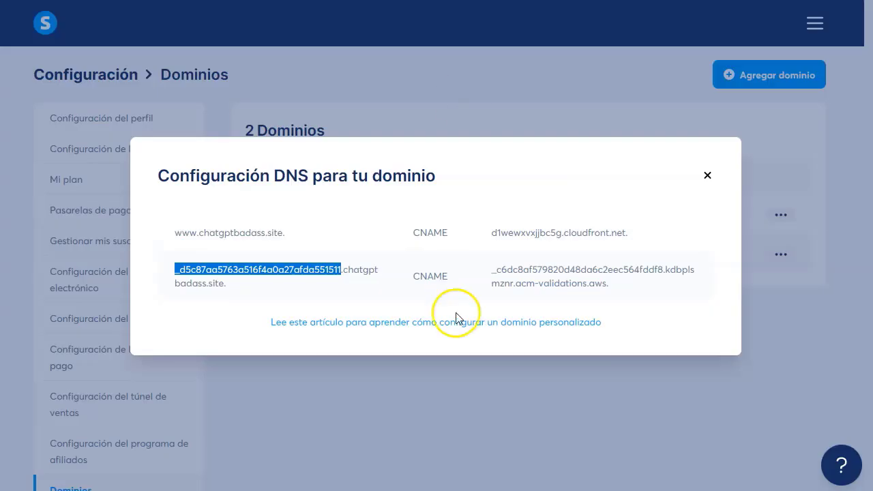
# Copy the target _c6dc8af579820d48da6c2eec564fddf8.kdbplsmznr.acm-validations.aws. from systeme.io into the second Namecheap CNAME record and save it with automatic TTL.
pyautogui.click(491, 272)
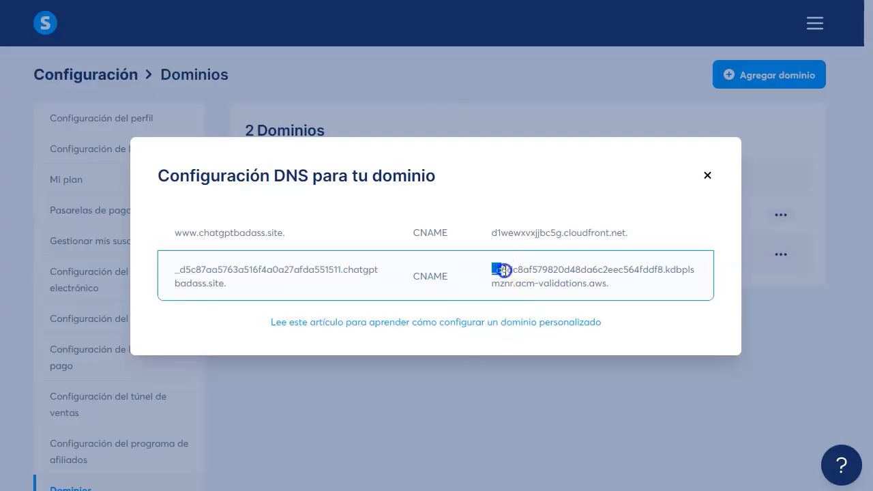
pyautogui.moveTo(542, 274); pyautogui.dragTo(598, 283)
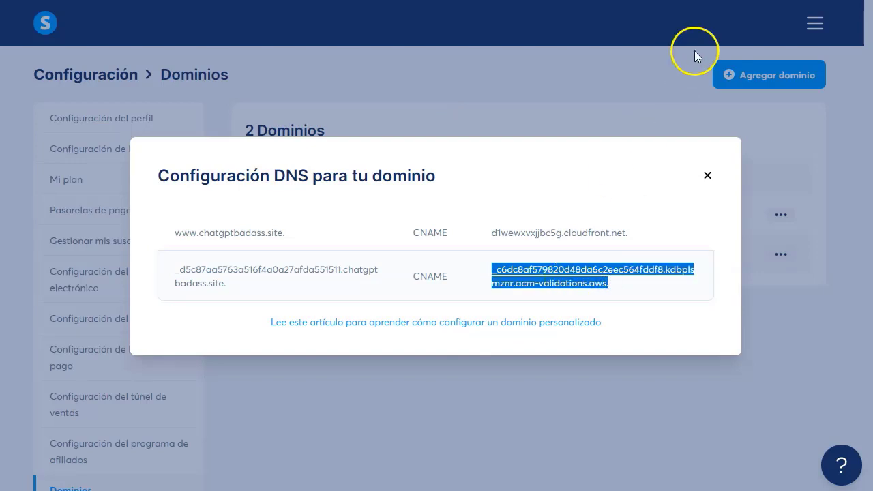
pyautogui.hotkey('ctrl', 'Tab')
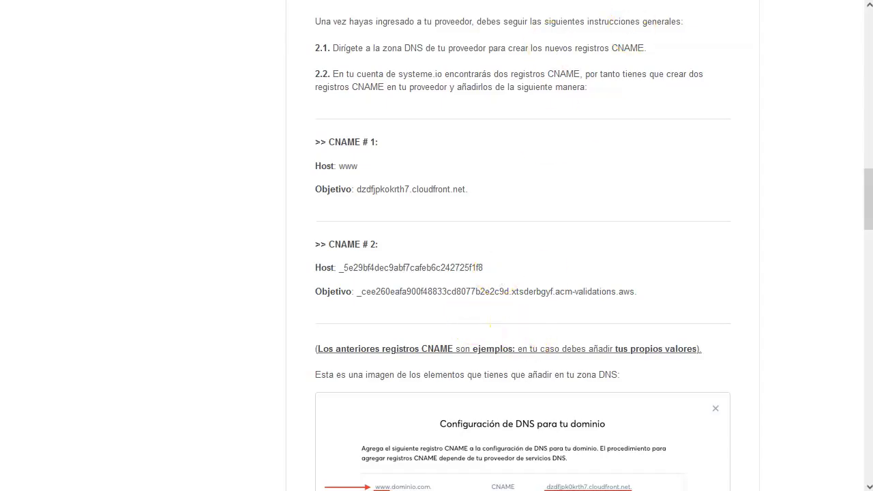
pyautogui.hotkey('ctrl', 'Tab')
pyautogui.click(504, 215)
pyautogui.hotkey('ctrl', 'v')
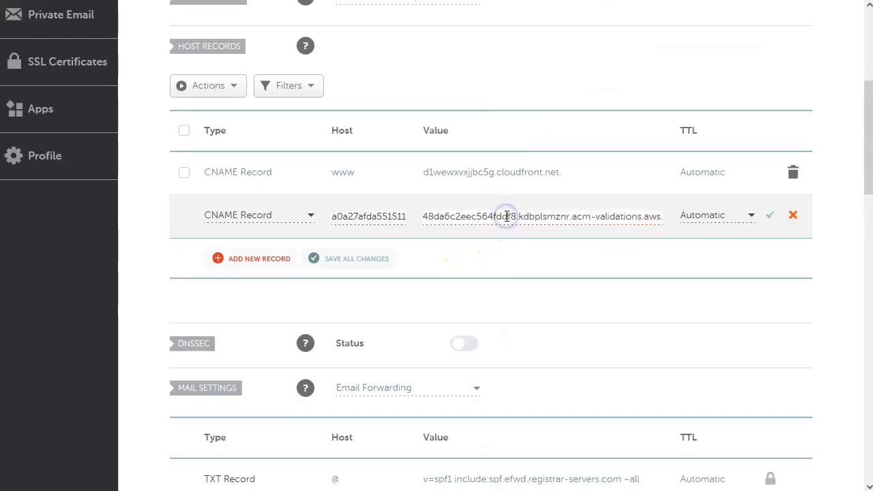
pyautogui.click(769, 217)
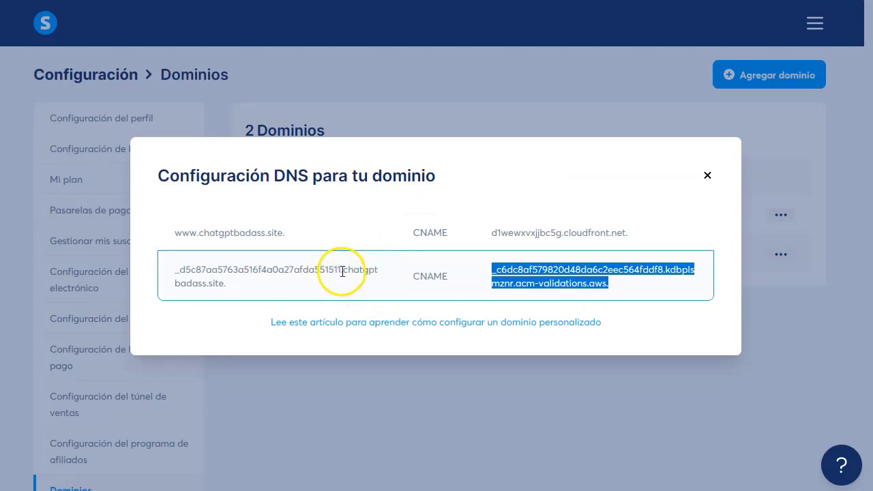
# Recheck the second record's host prefix in the systeme.io DNS configuration, close it, and refresh the domain list.
pyautogui.moveTo(343, 271); pyautogui.dragTo(182, 270)
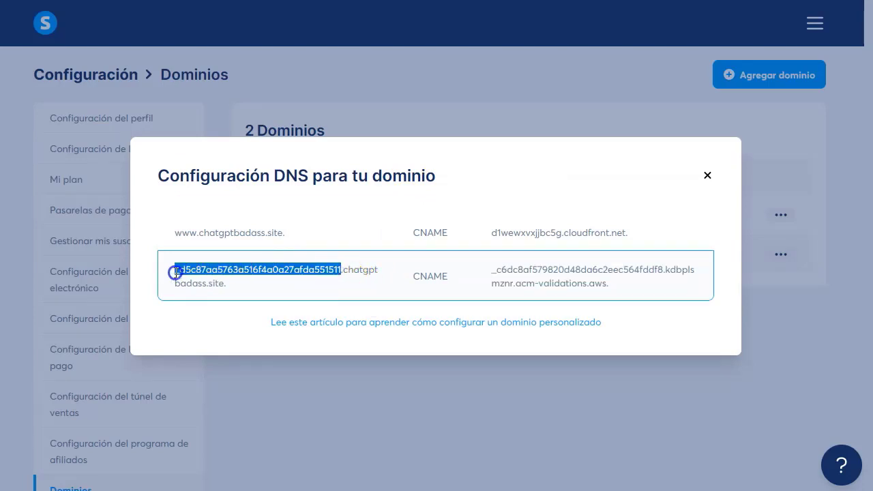
pyautogui.click(346, 271)
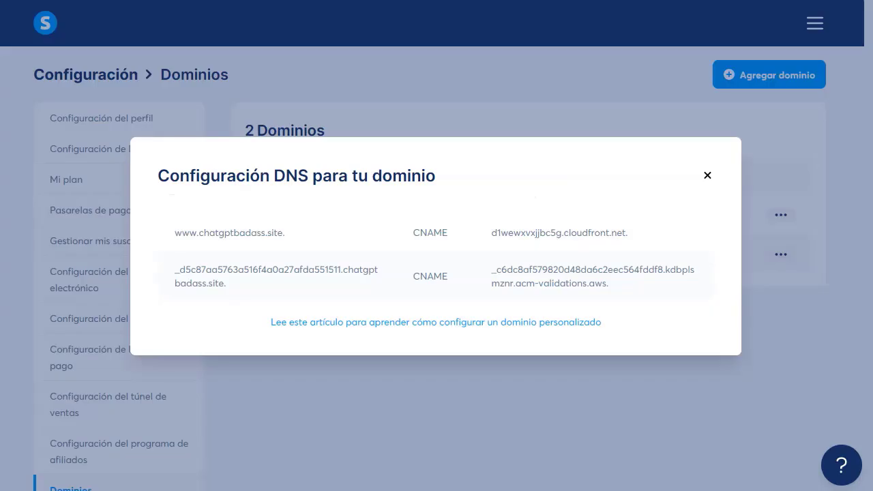
pyautogui.click(799, 225)
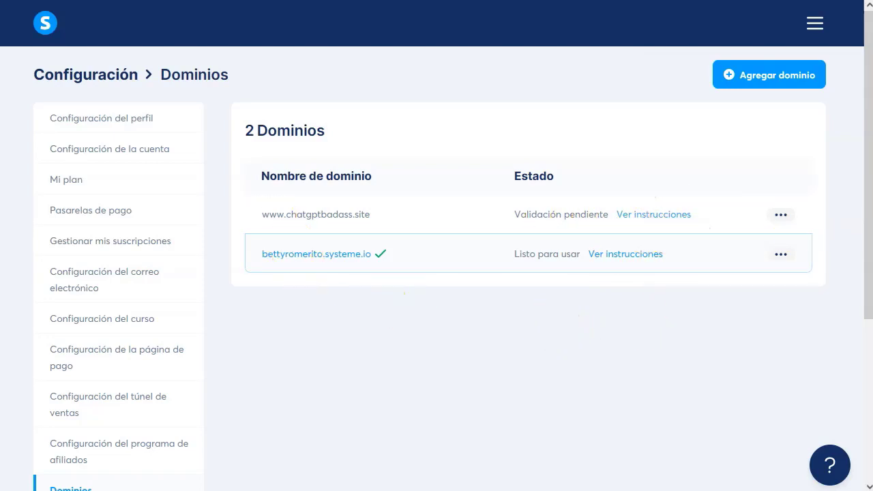
pyautogui.press('F5')
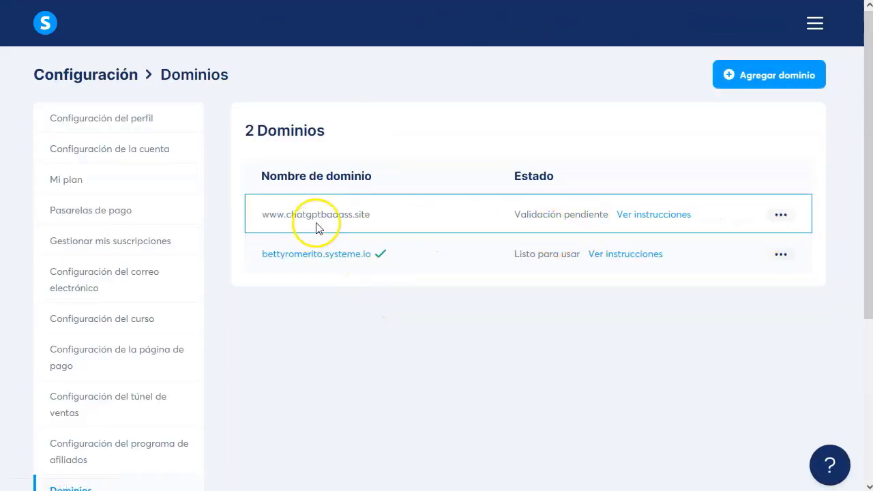
pyautogui.click(781, 215)
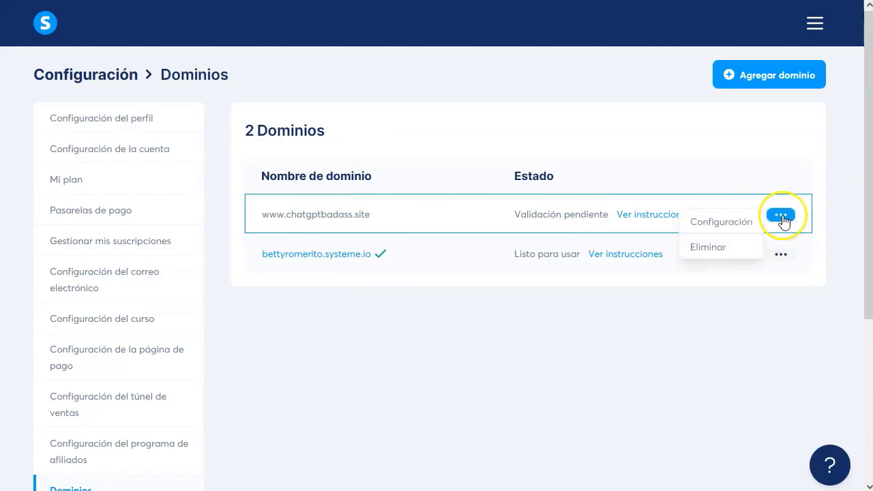
pyautogui.click(721, 222)
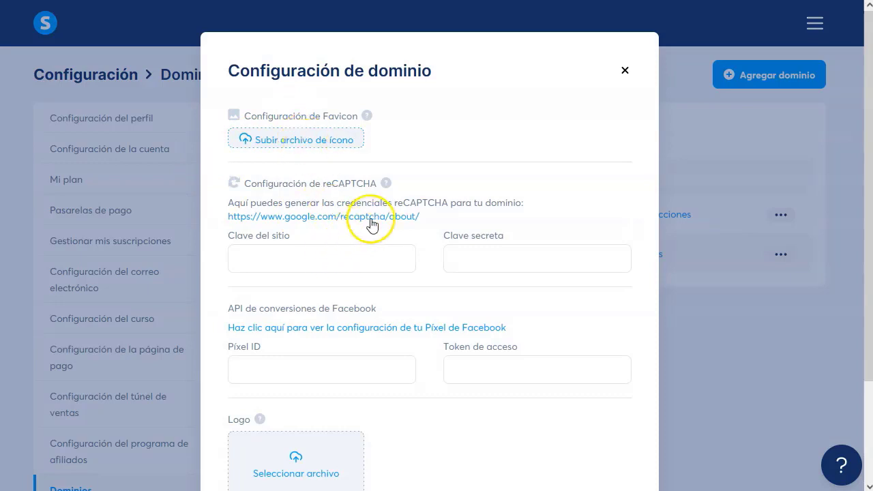
pyautogui.click(273, 252)
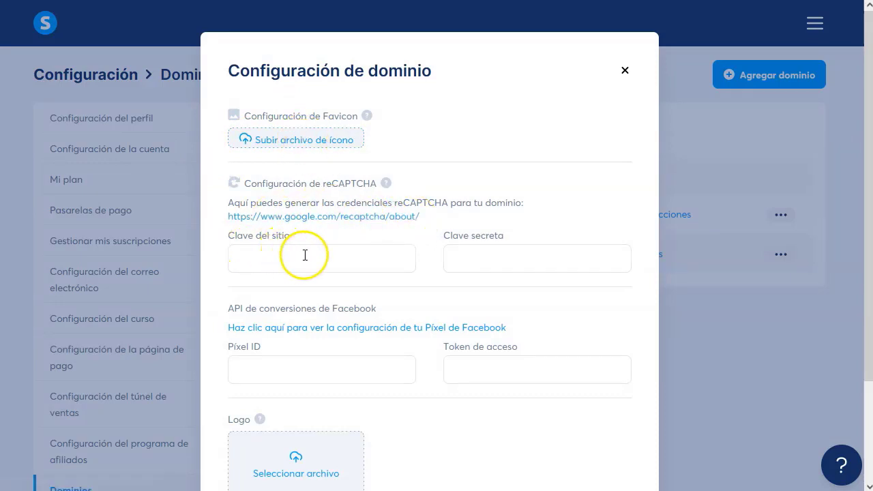
pyautogui.scroll(-2, 348, 333)
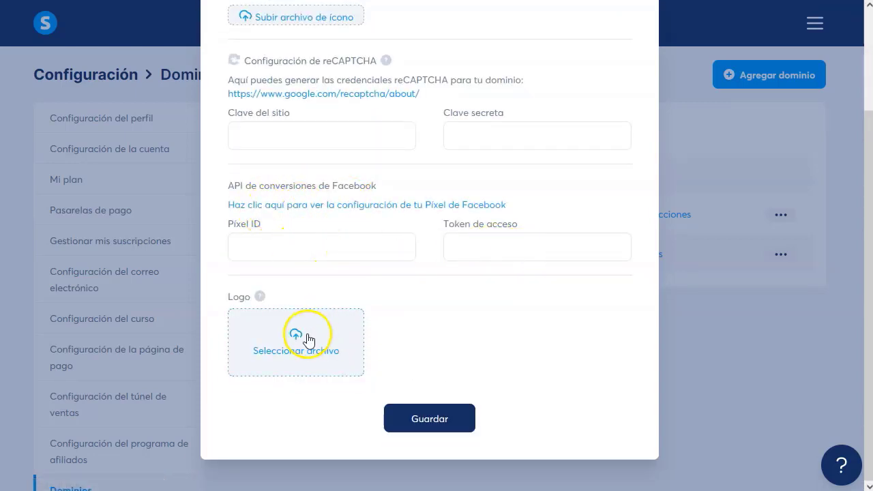
pyautogui.click(467, 426)
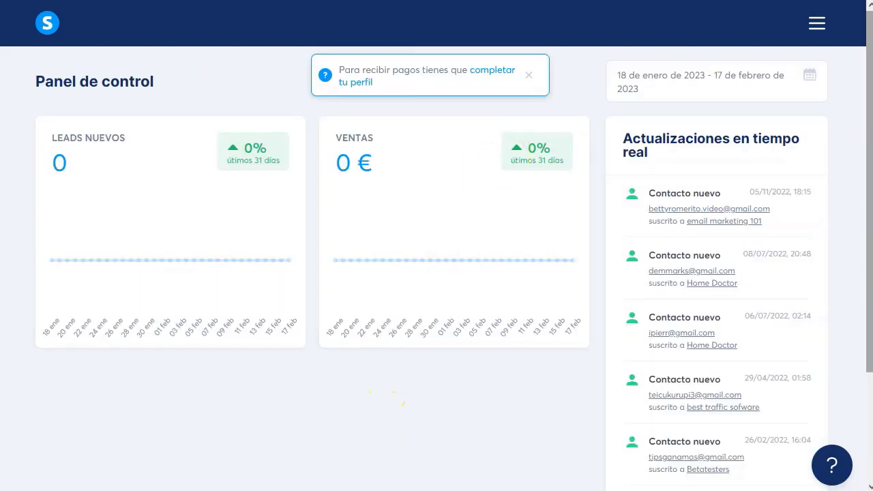
pyautogui.click(816, 25)
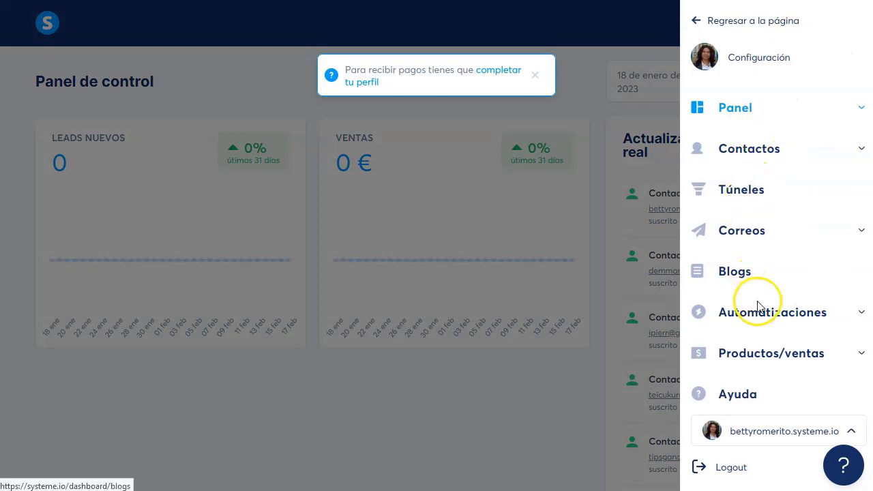
pyautogui.click(754, 60)
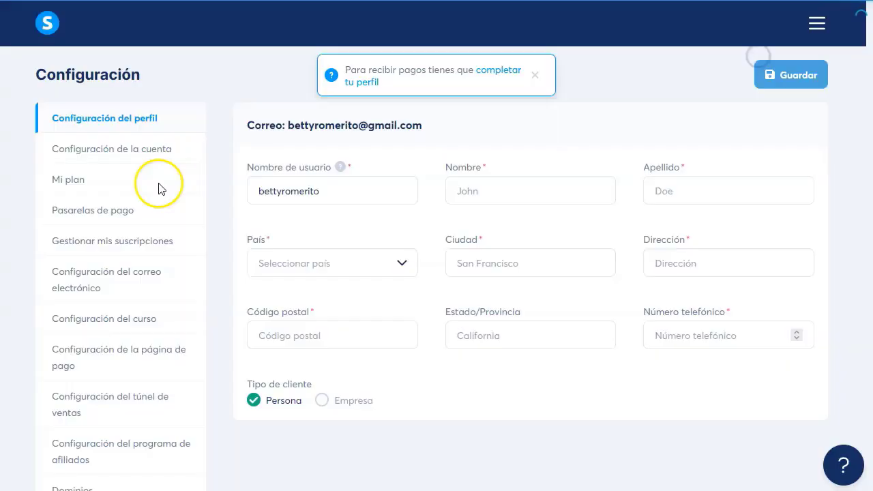
pyautogui.scroll(-3, 89, 327)
pyautogui.click(93, 283)
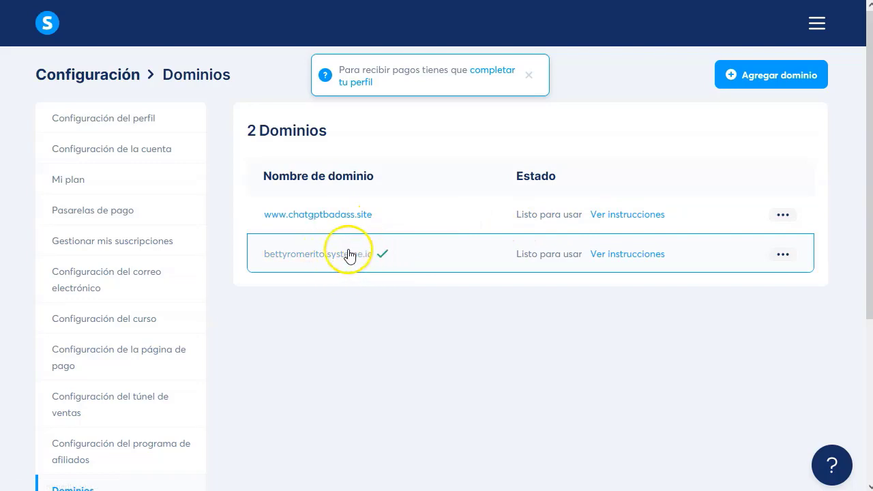
pyautogui.click(272, 217)
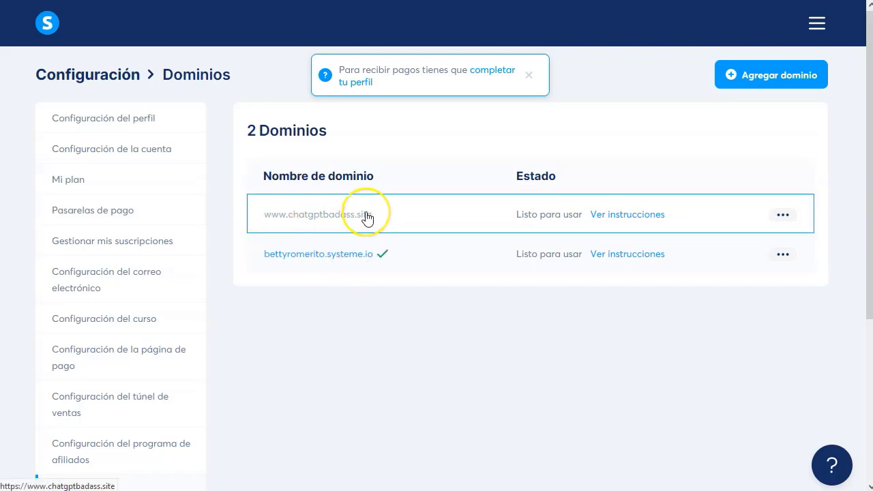
pyautogui.click(397, 334)
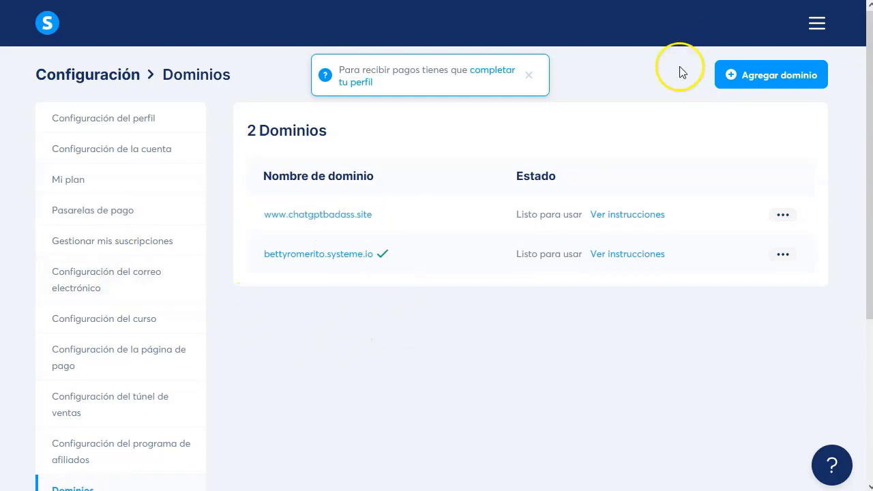
# Open the shorts myleadglobal funnel from the funnel list and check the URL path of its Watch YT Shorts page.
pyautogui.click(816, 23)
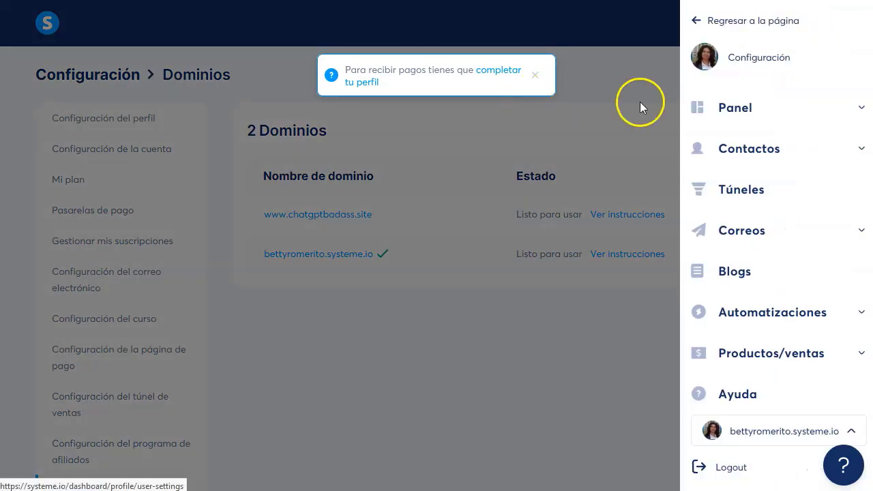
pyautogui.click(737, 194)
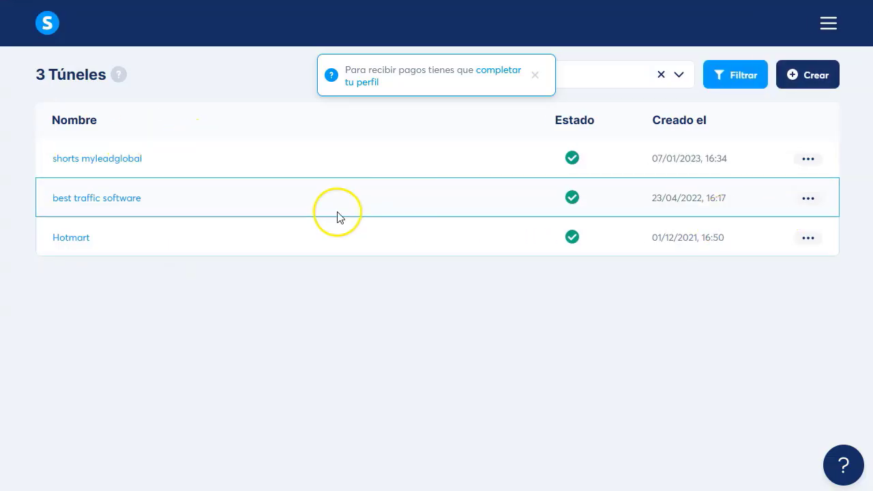
pyautogui.click(101, 162)
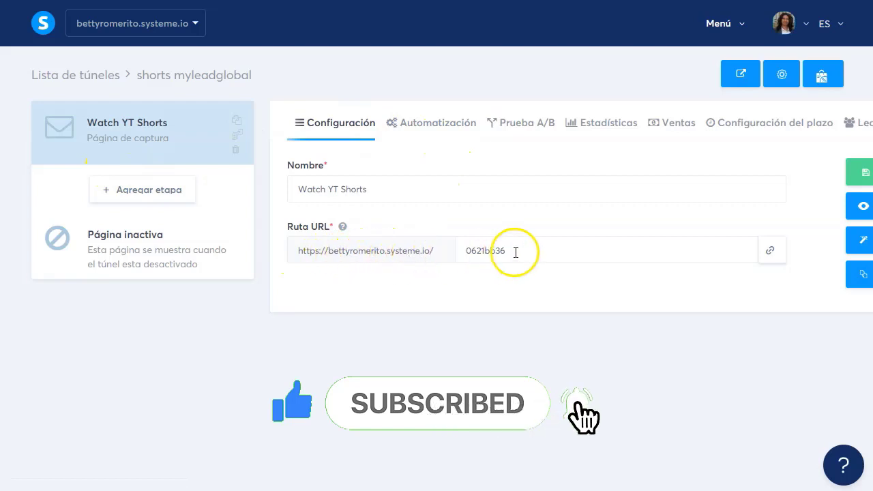
pyautogui.moveTo(514, 251); pyautogui.dragTo(468, 251)
pyautogui.click(434, 308)
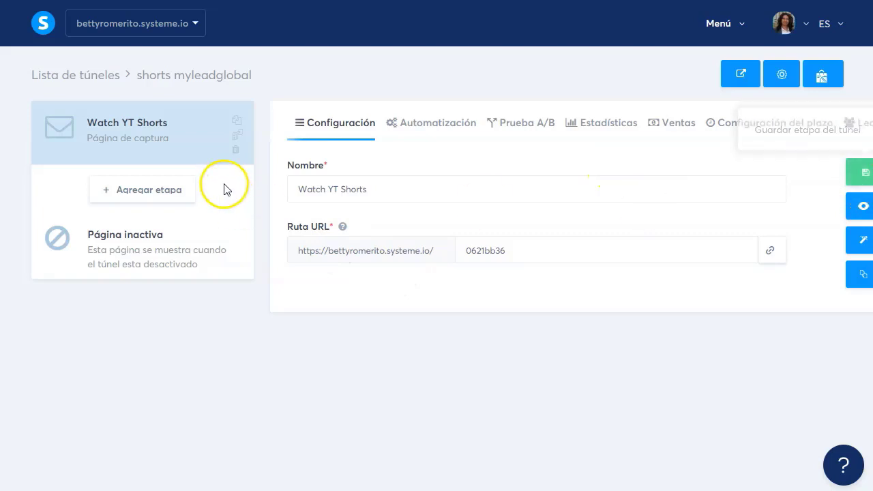
pyautogui.click(66, 79)
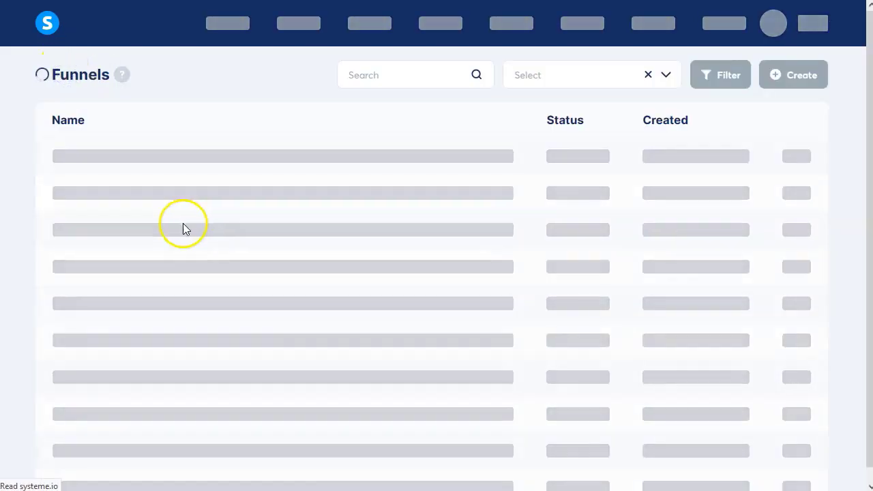
pyautogui.click(814, 163)
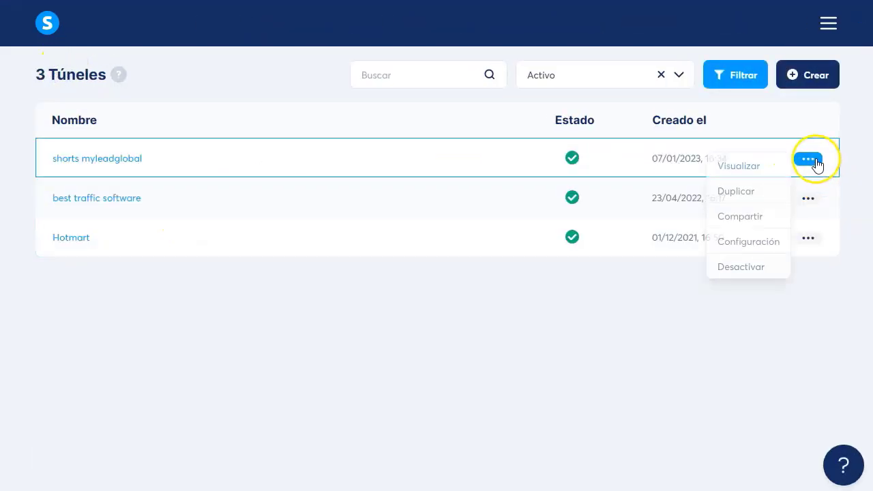
pyautogui.click(742, 167)
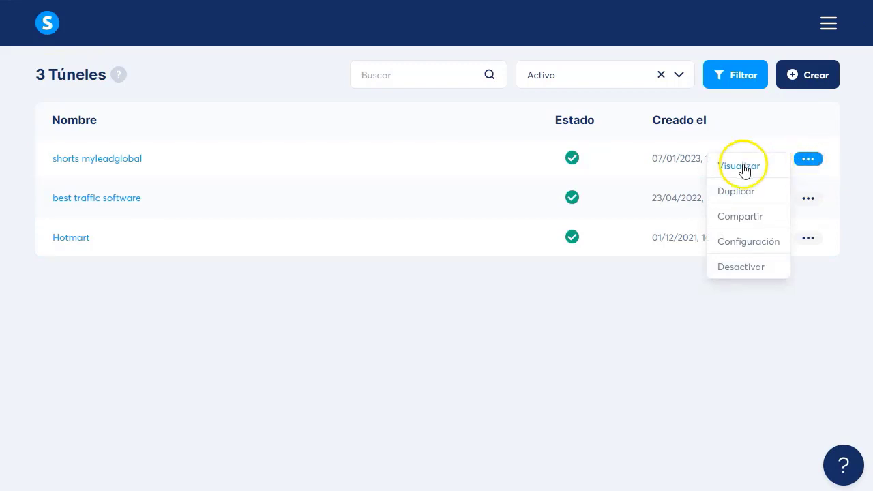
pyautogui.click(739, 244)
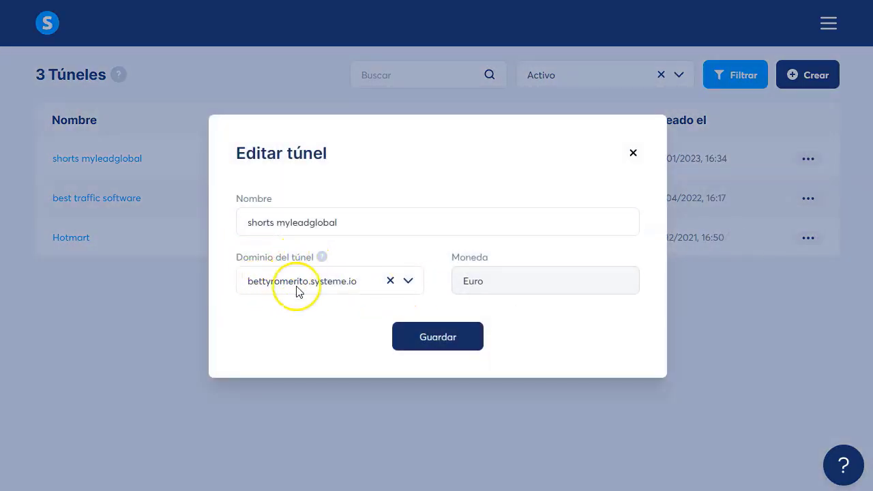
pyautogui.click(408, 281)
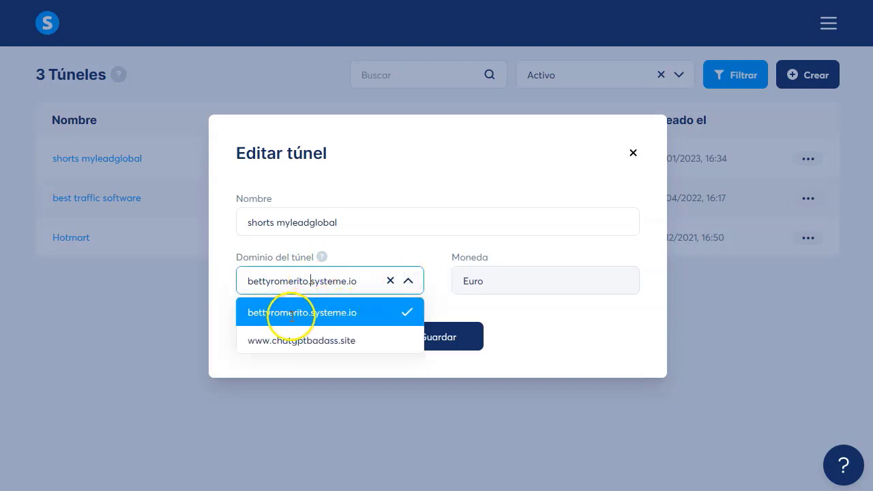
pyautogui.click(293, 342)
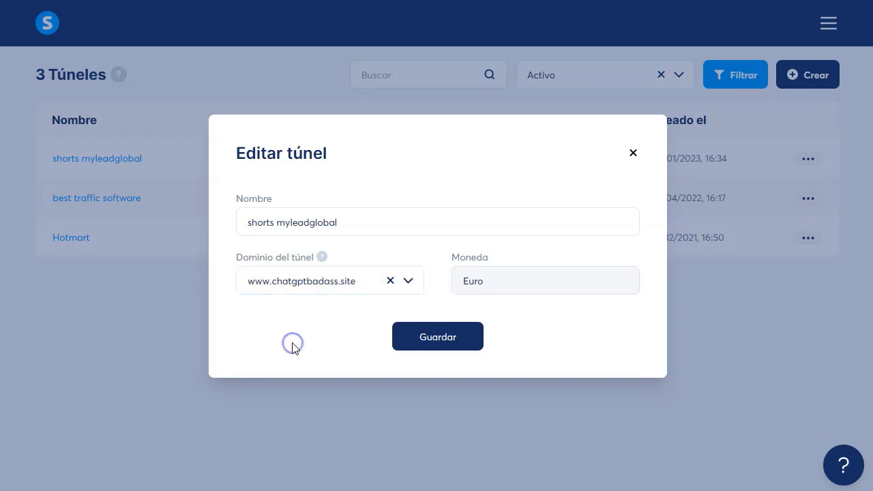
pyautogui.click(409, 283)
pyautogui.click(311, 313)
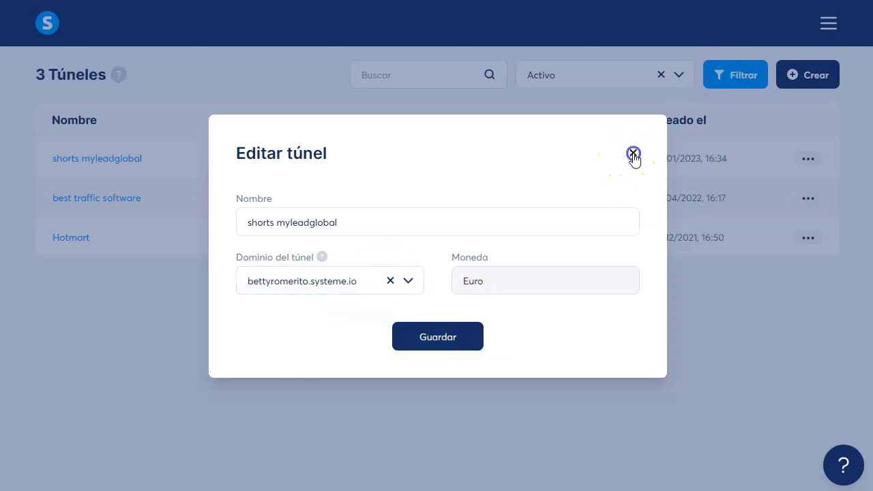
pyautogui.click(633, 153)
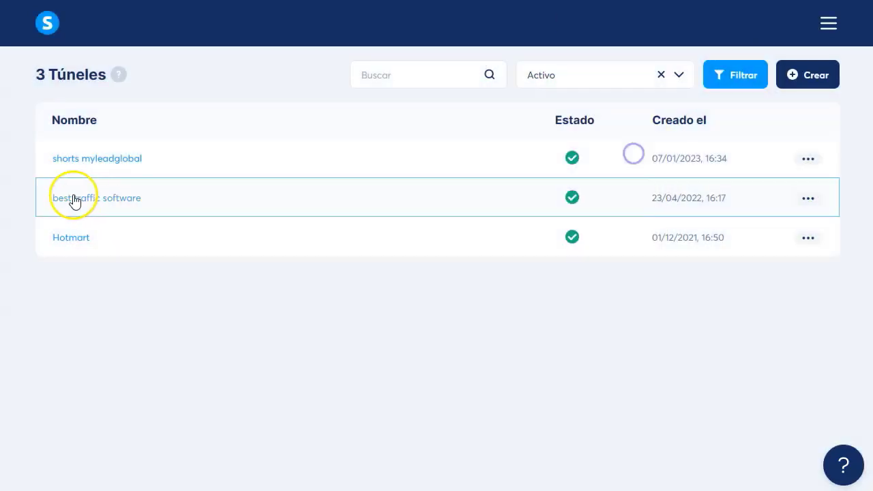
# Preview the Watch YT Shorts page of the shorts myleadglobal funnel and check its address on the default domain.
pyautogui.click(115, 165)
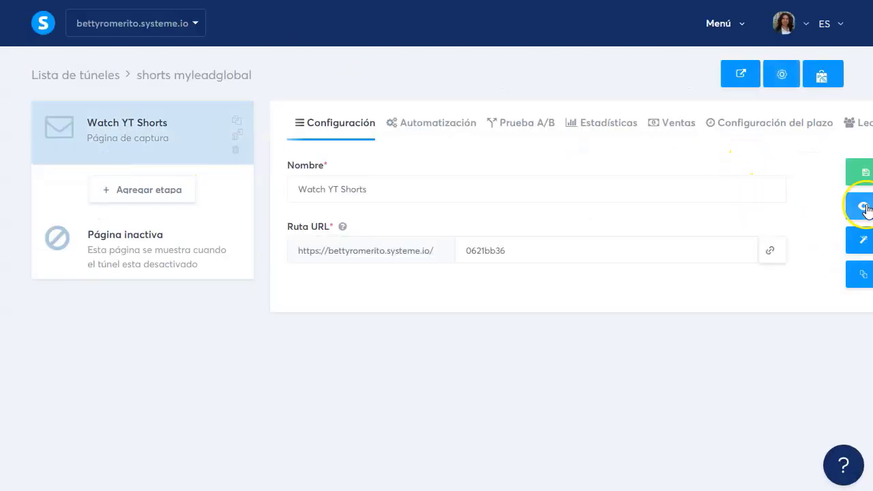
pyautogui.click(864, 208)
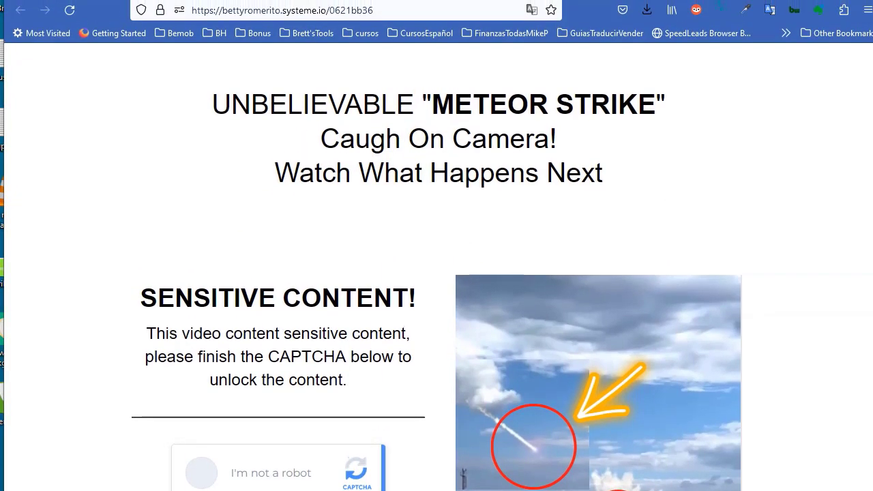
pyautogui.click(203, 11)
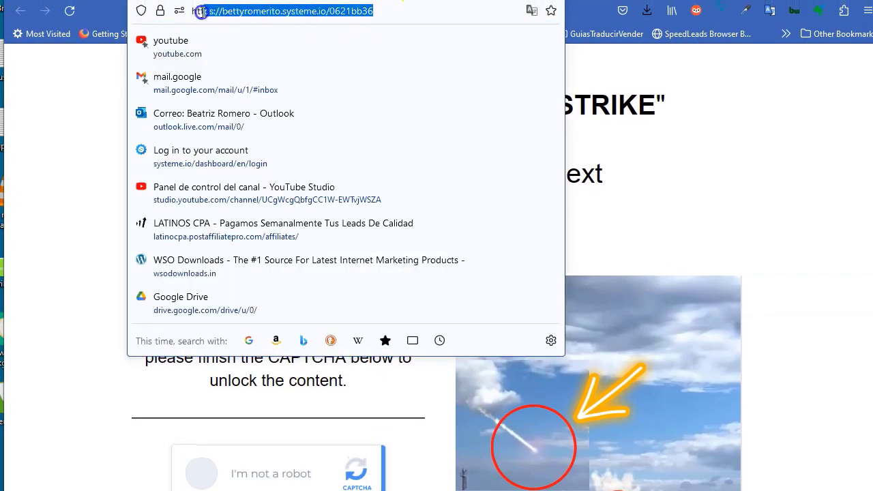
pyautogui.click(722, 153)
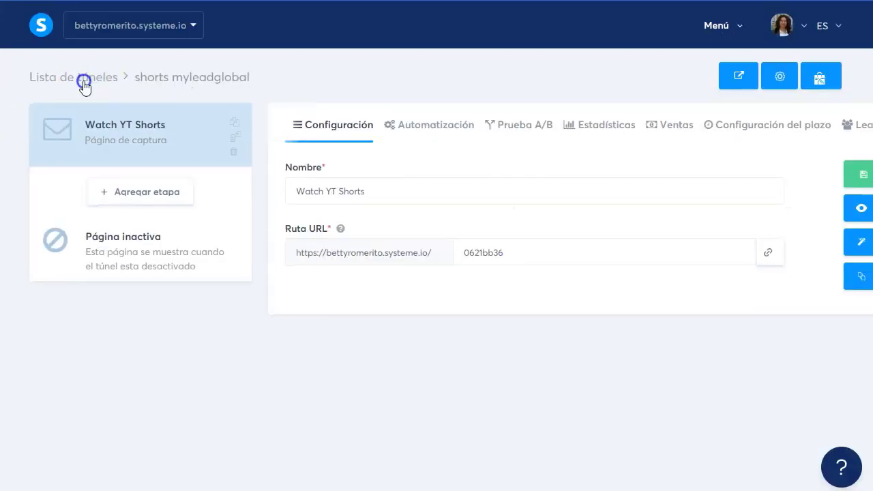
pyautogui.click(84, 83)
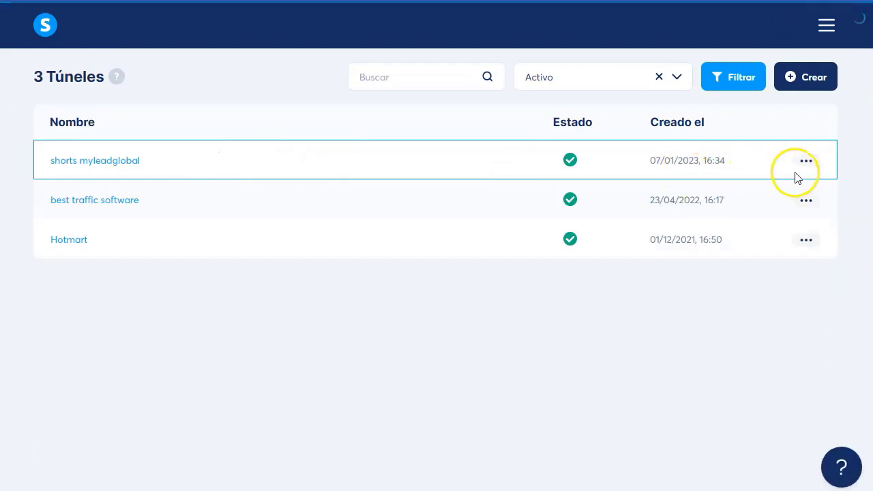
pyautogui.click(805, 162)
pyautogui.click(745, 247)
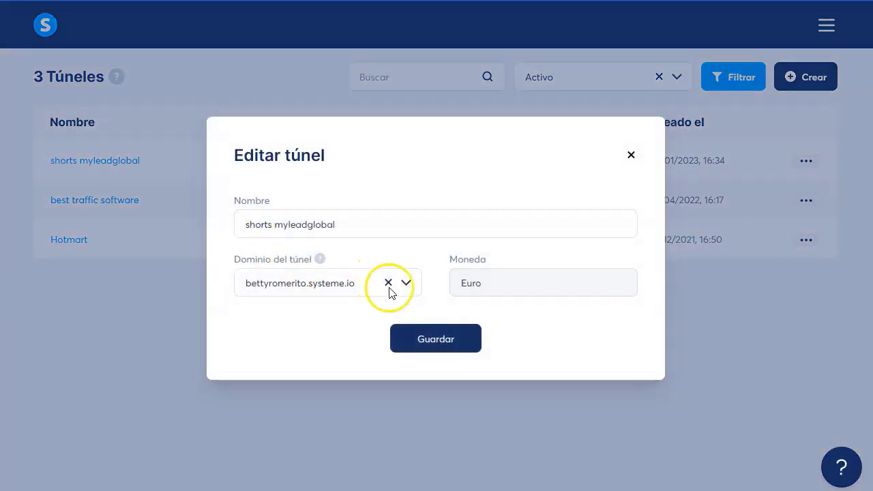
pyautogui.click(407, 284)
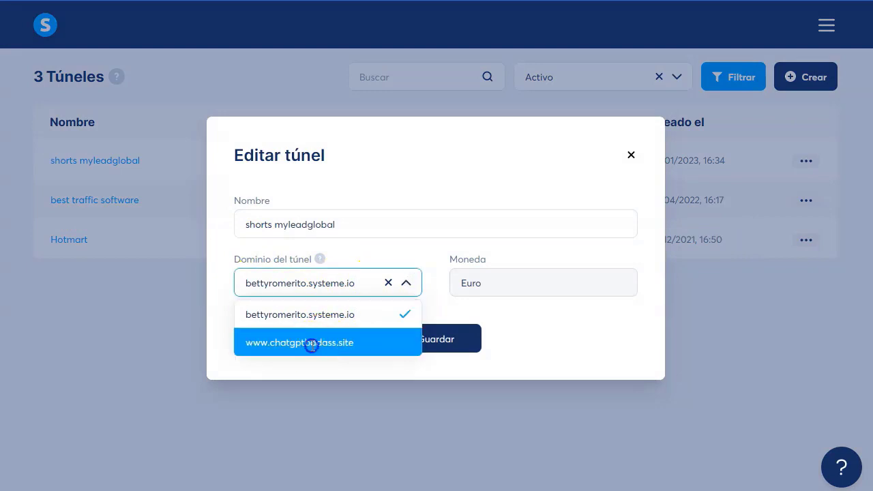
pyautogui.click(311, 343)
pyautogui.click(433, 344)
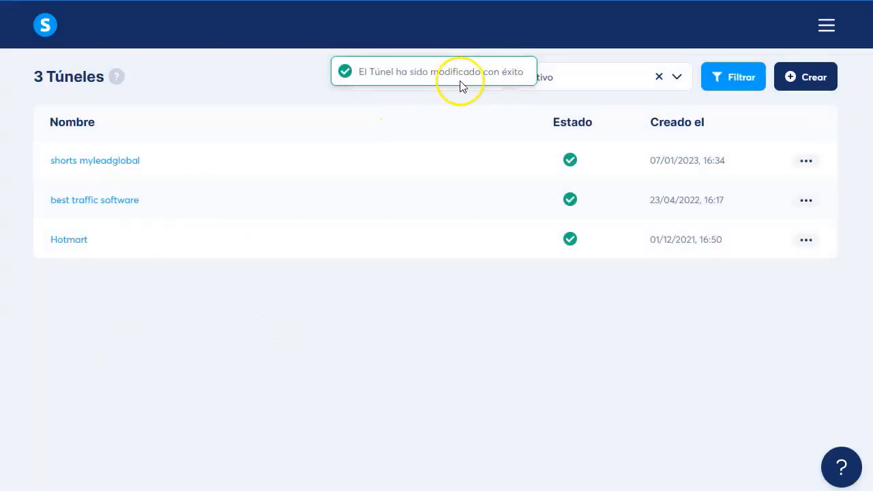
# Reopen the shorts myleadglobal funnel, preview the Watch YT Shorts page and check the domain in its address and URL path.
pyautogui.click(97, 162)
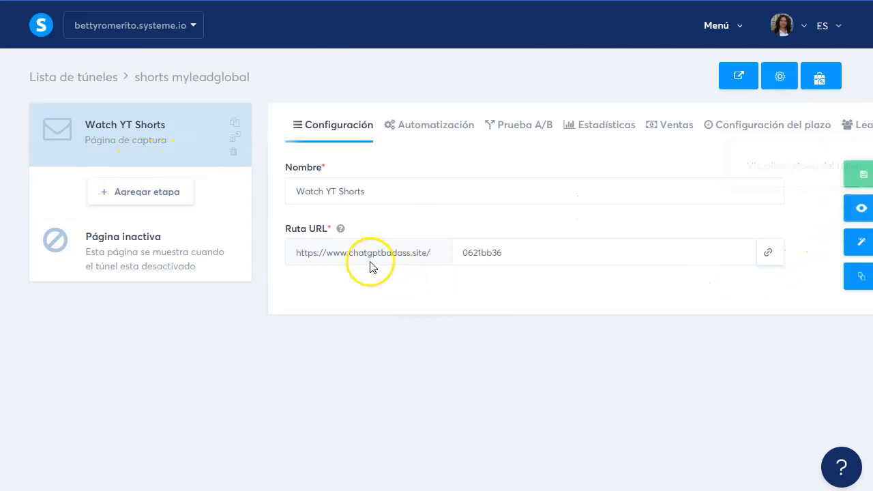
pyautogui.click(858, 207)
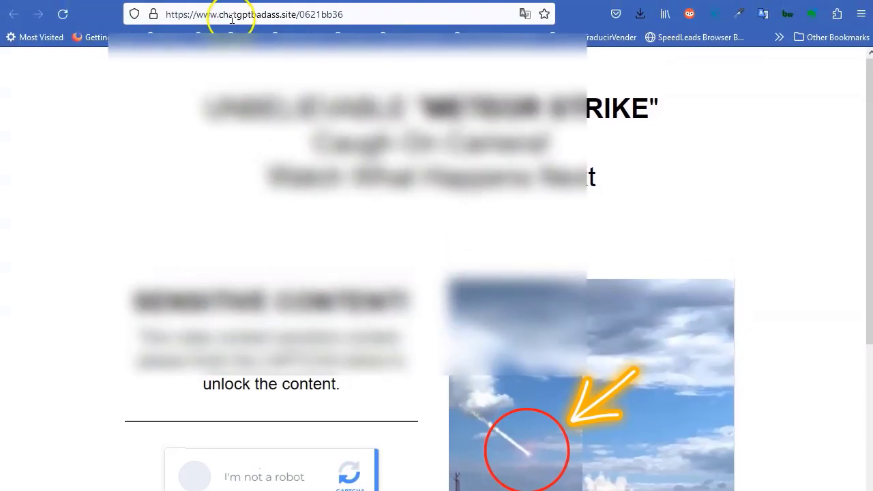
pyautogui.moveTo(219, 15); pyautogui.dragTo(252, 17)
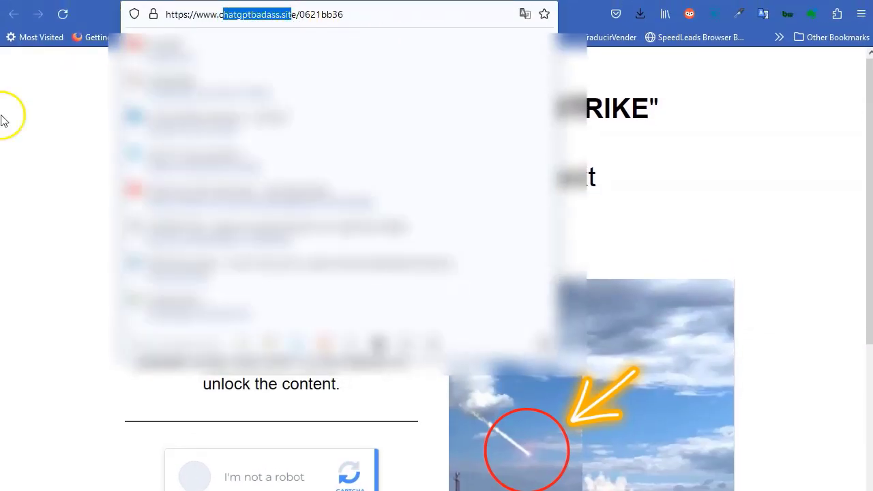
pyautogui.click(34, 124)
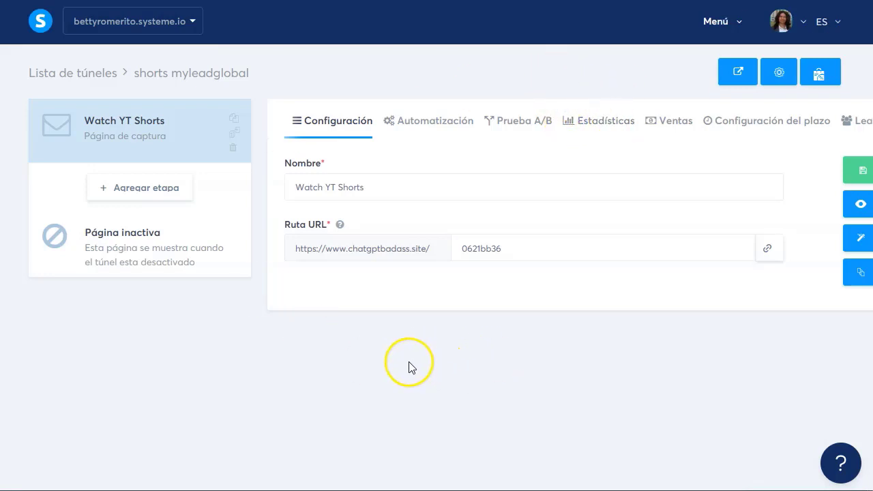
pyautogui.moveTo(433, 250); pyautogui.dragTo(311, 249)
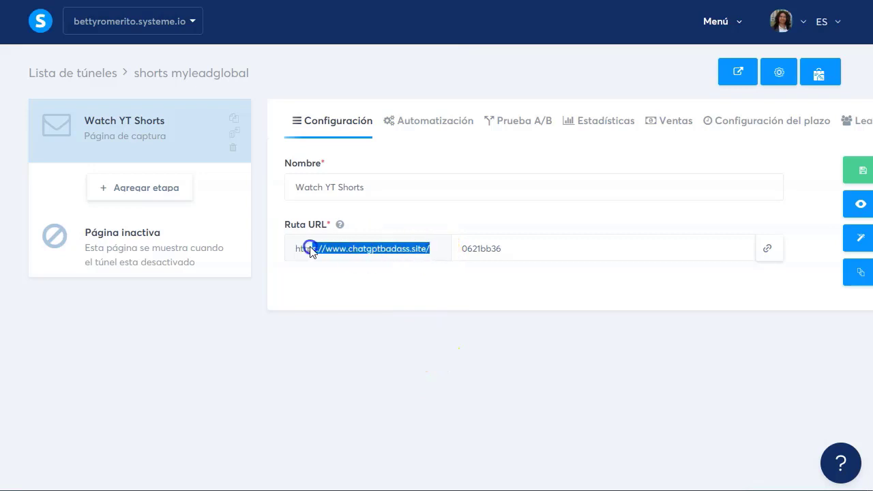
pyautogui.click(338, 396)
# Open the Hotmart funnel, set the Lead Magnet Hotmart page's URL path to hotmartleadmagnet and save the funnel step.
pyautogui.click(71, 73)
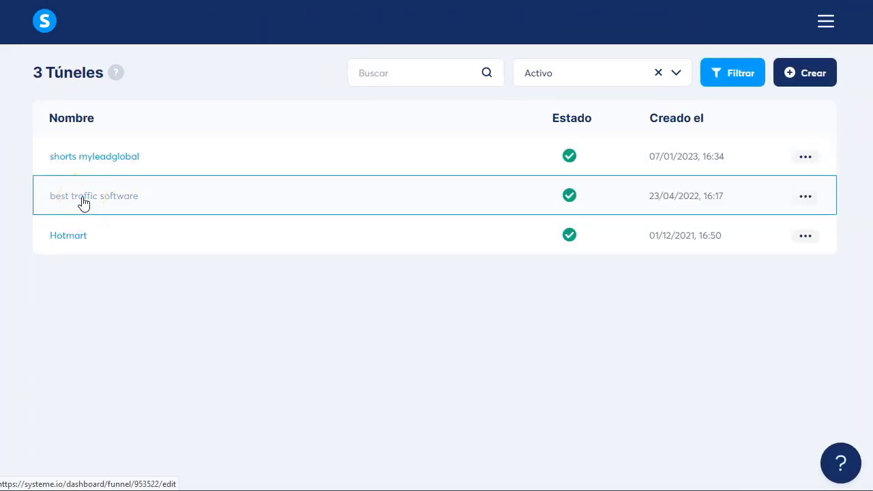
pyautogui.click(61, 239)
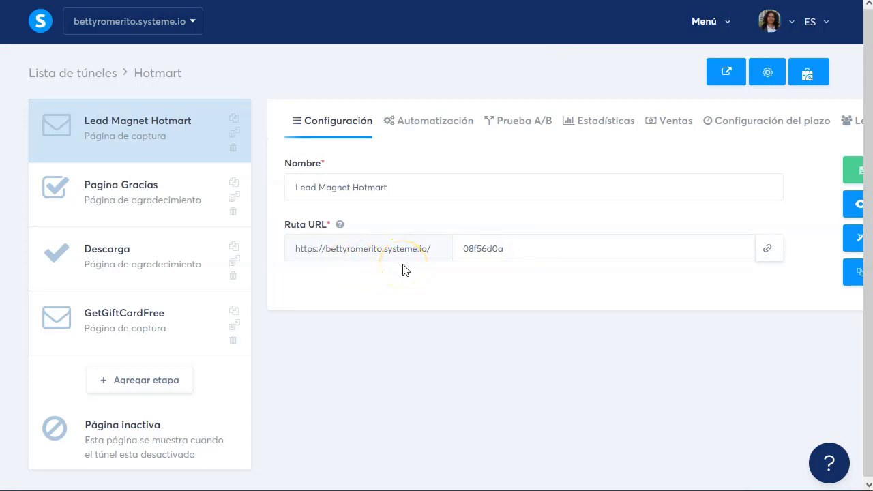
pyautogui.moveTo(522, 249); pyautogui.dragTo(451, 253)
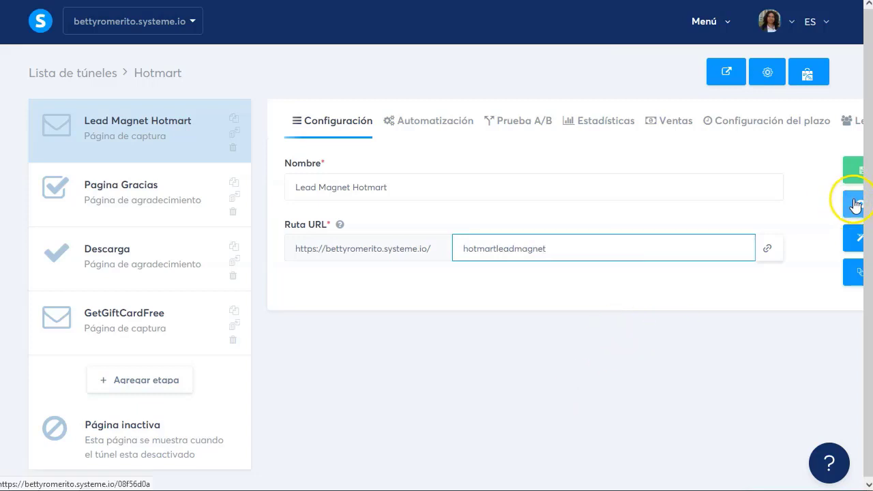
pyautogui.click(853, 175)
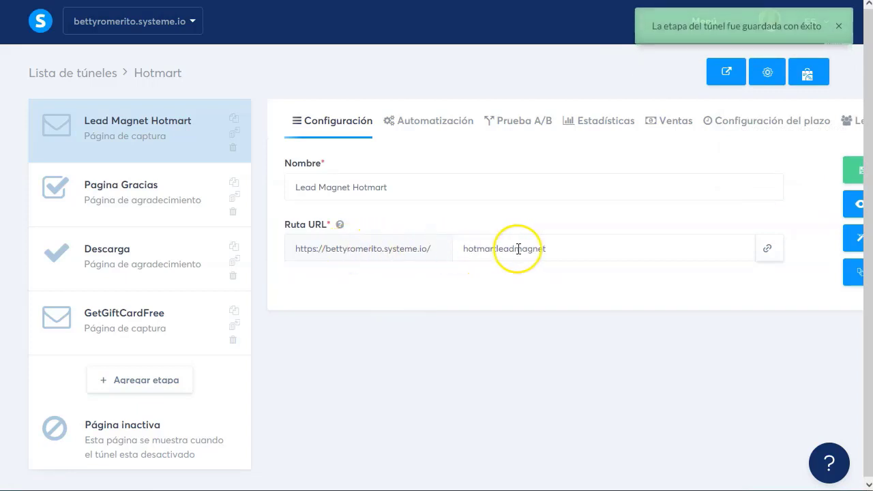
pyautogui.doubleClick(559, 248)
pyautogui.click(473, 297)
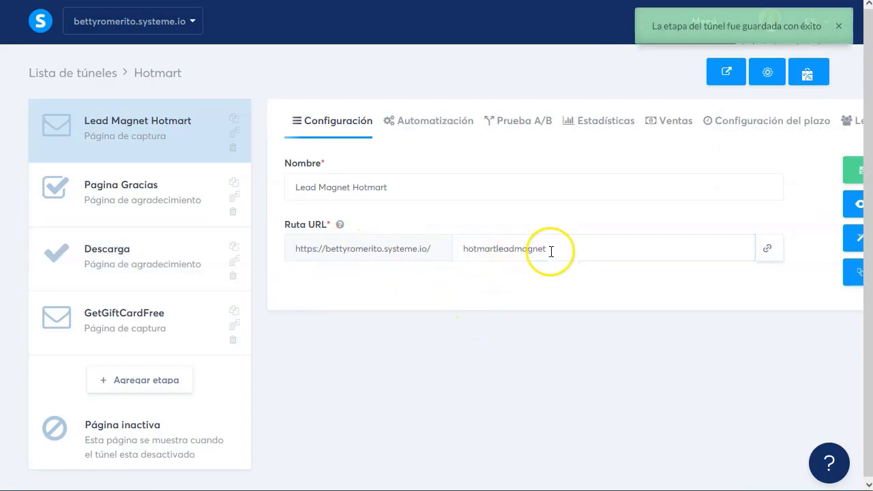
# Preview the Lead Magnet Hotmart page, check the path in its address, and return to the funnel list.
pyautogui.click(852, 204)
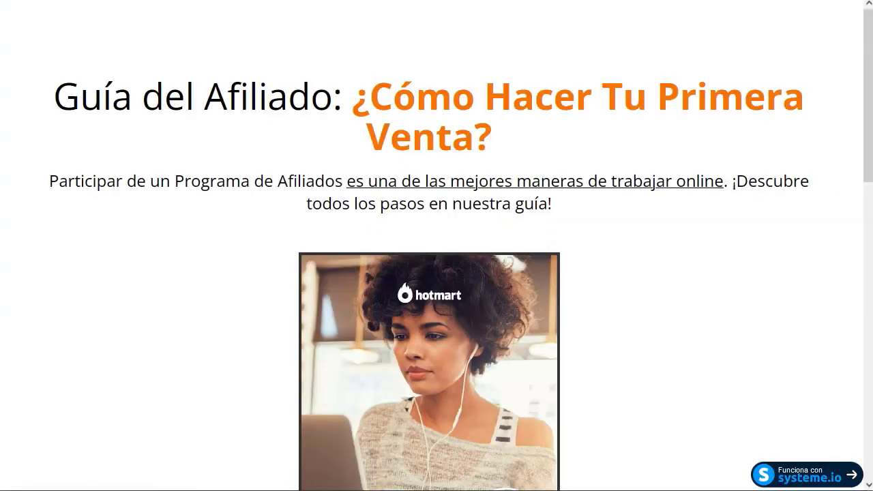
pyautogui.moveTo(409, 18)
pyautogui.moveTo(410, 18); pyautogui.dragTo(318, 14)
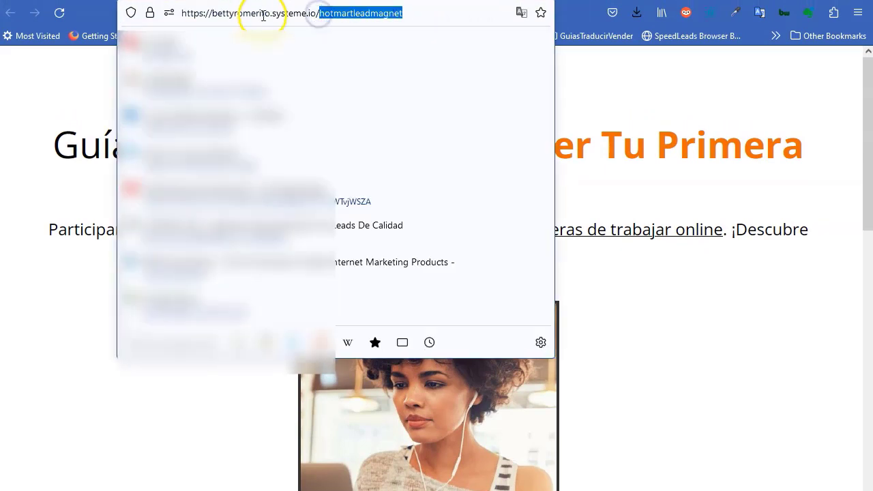
pyautogui.click(646, 86)
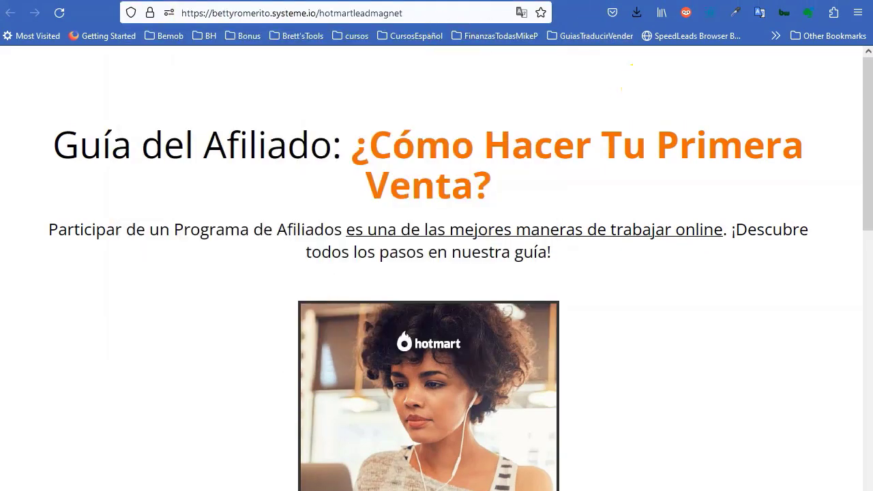
pyautogui.press('F11')
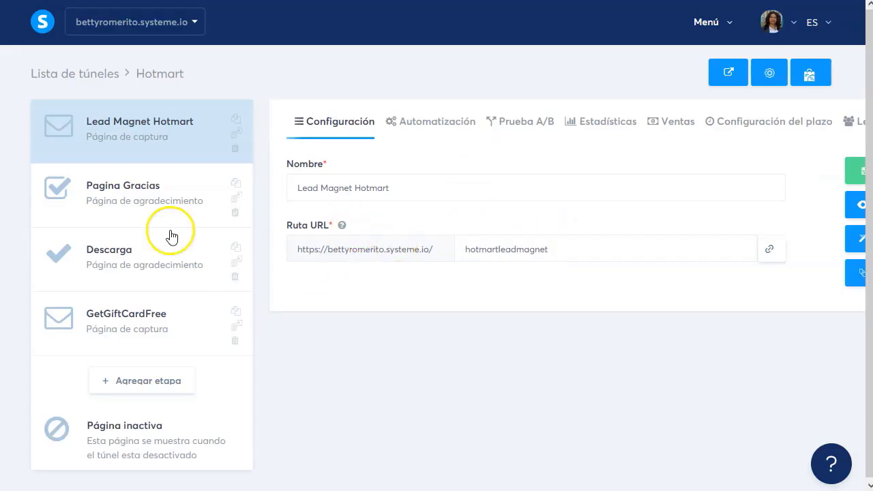
pyautogui.click(70, 74)
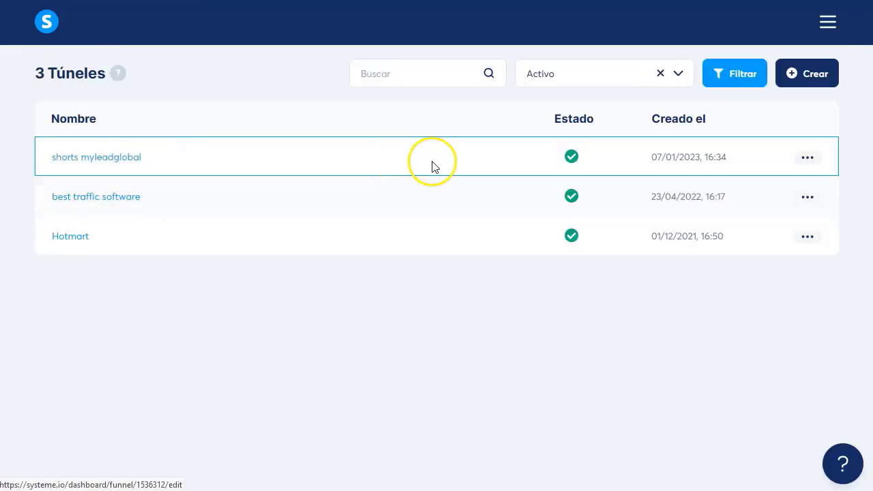
# Open the custom domain setup article from the new-domain form in the account's domain settings.
pyautogui.click(830, 24)
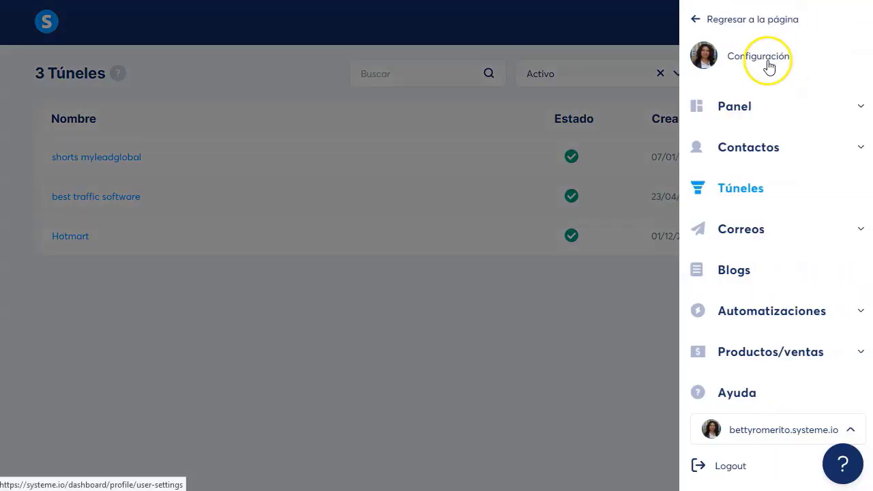
pyautogui.click(767, 63)
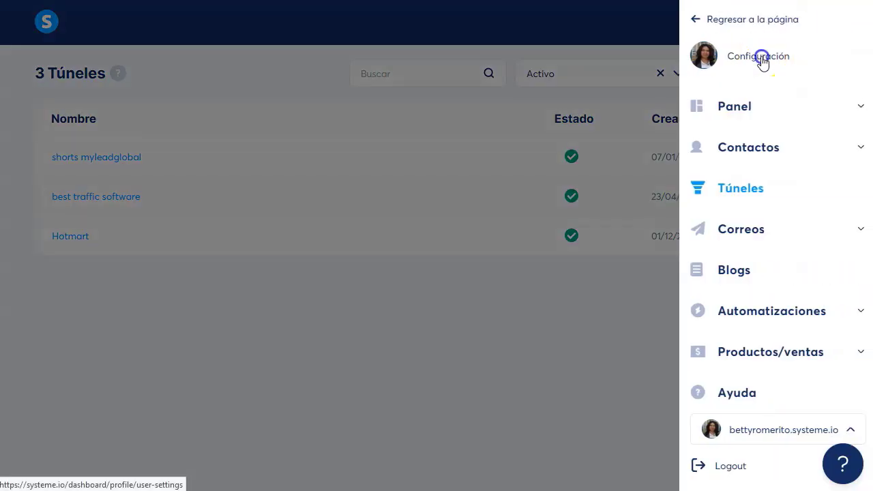
pyautogui.scroll(-2, 109, 320)
pyautogui.click(95, 351)
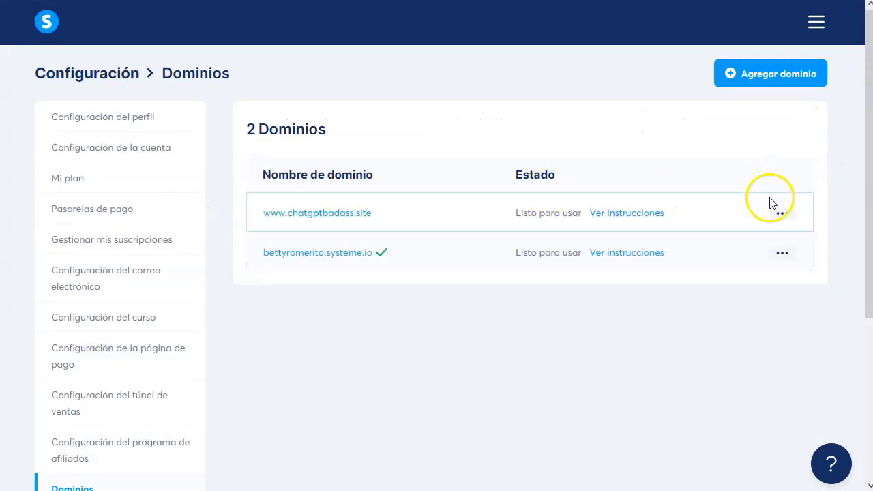
pyautogui.click(771, 77)
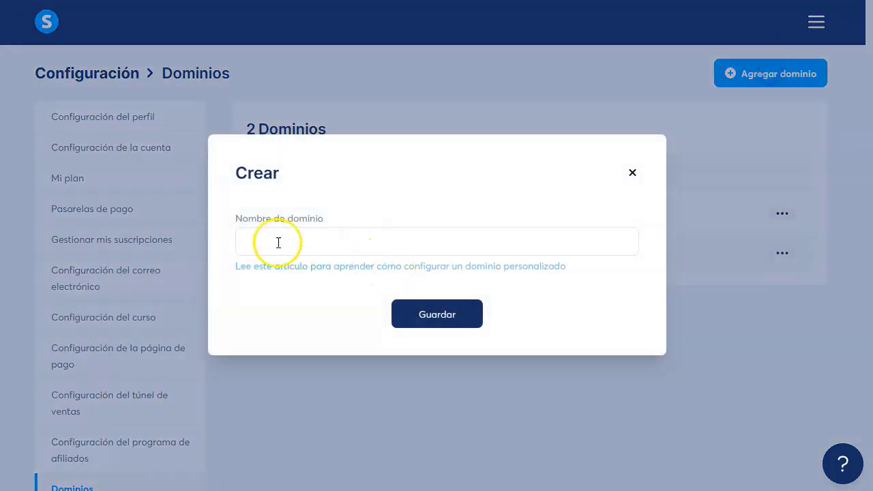
pyautogui.click(334, 273)
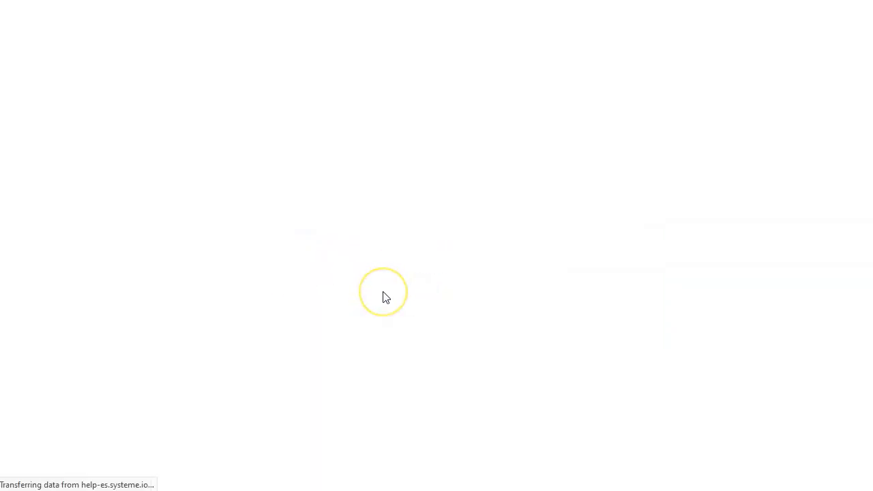
# Read the article's instructions for adding CNAME records and view its annotated DNS configuration image separately.
pyautogui.scroll(-7, 383, 297)
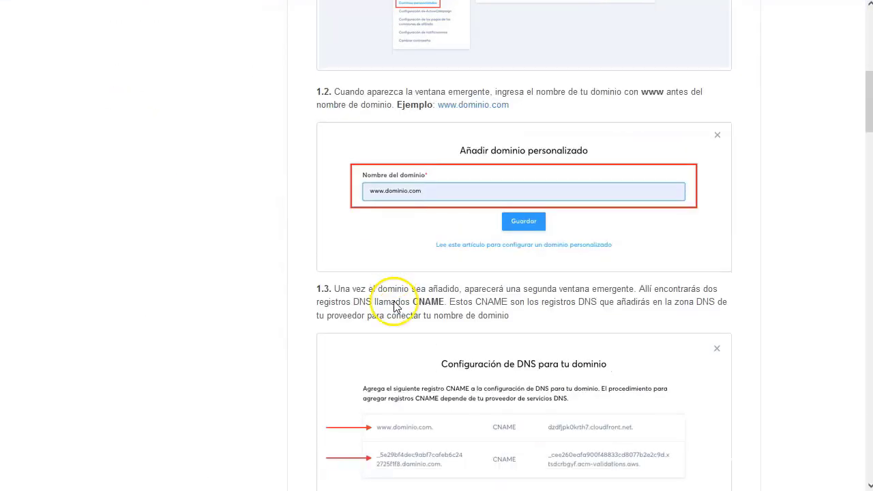
pyautogui.scroll(-4, 381, 248)
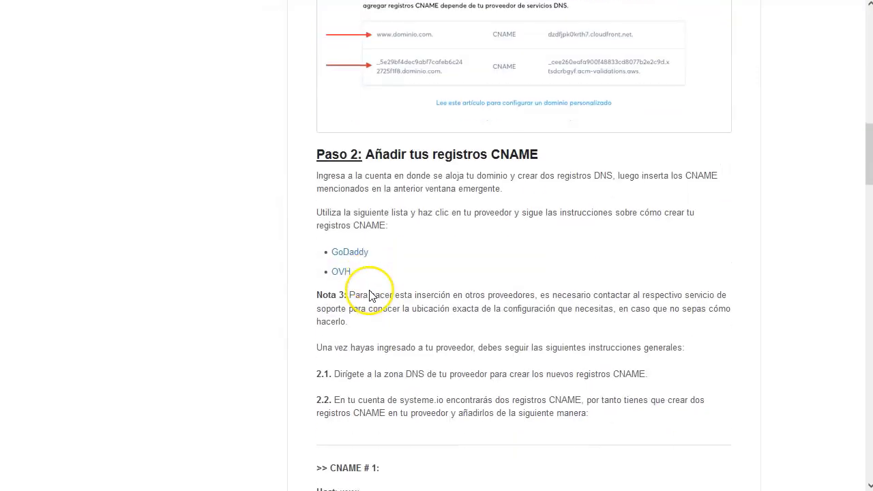
pyautogui.scroll(1, 370, 288)
pyautogui.scroll(-8, 409, 256)
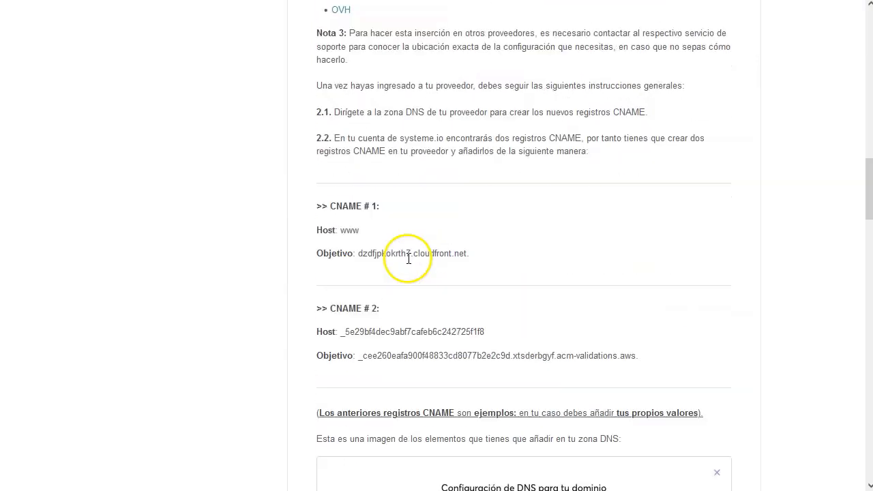
pyautogui.scroll(-3, 407, 263)
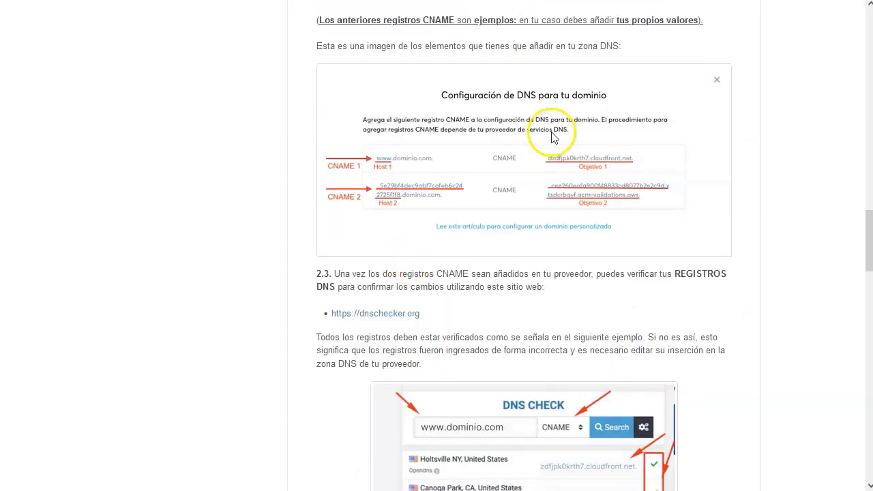
pyautogui.rightClick(477, 187)
pyautogui.click(515, 198)
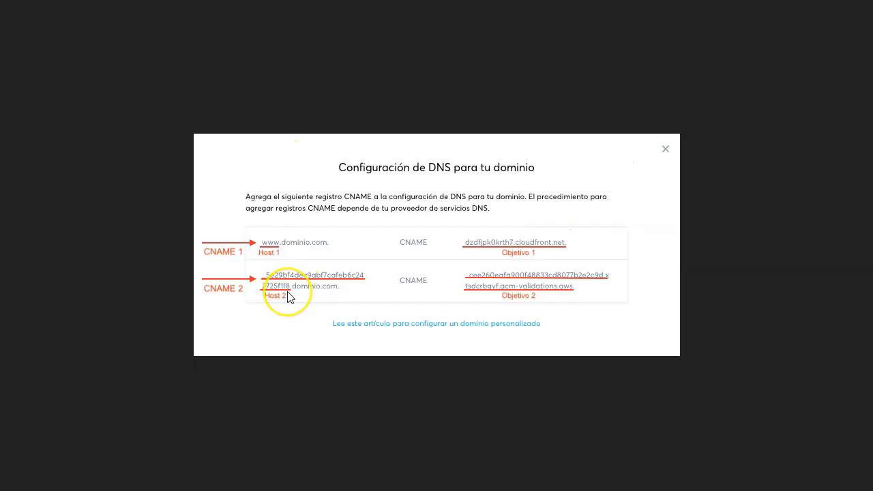
pyautogui.click(357, 263)
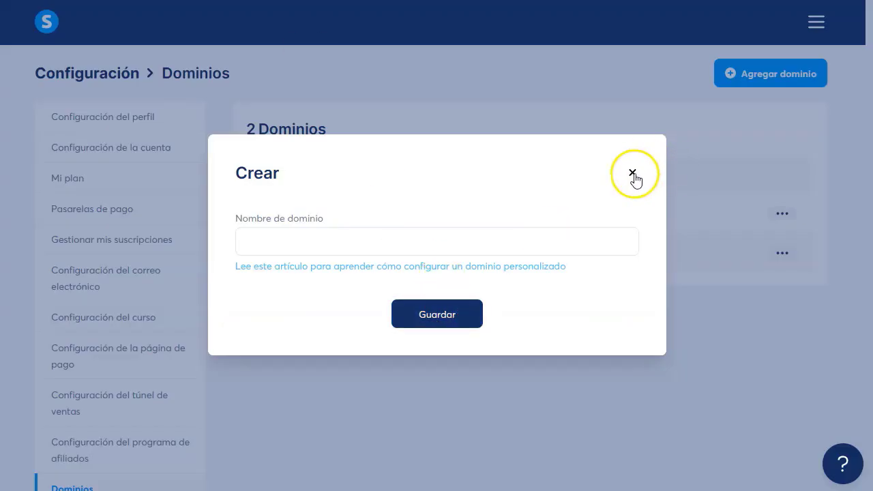
pyautogui.click(635, 172)
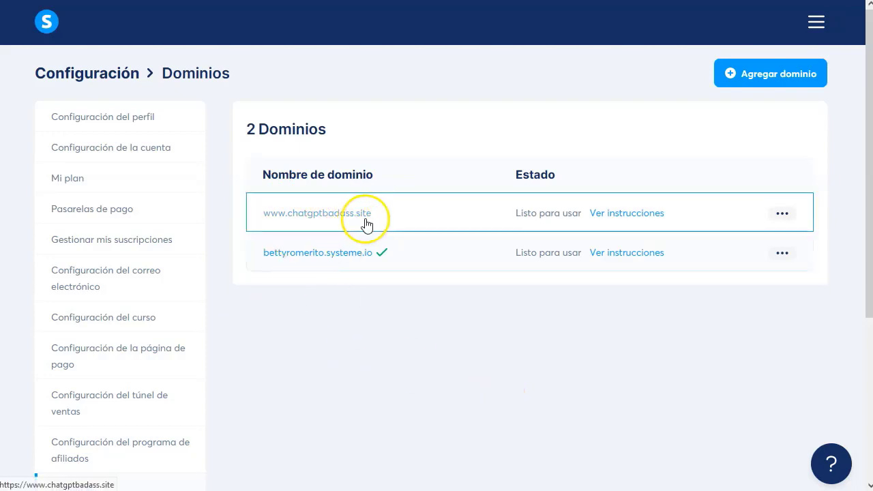
pyautogui.click(782, 216)
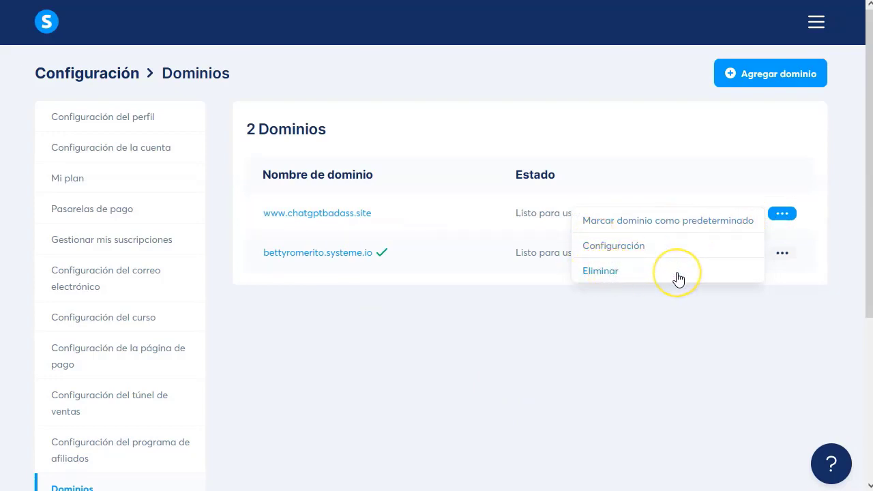
pyautogui.click(436, 237)
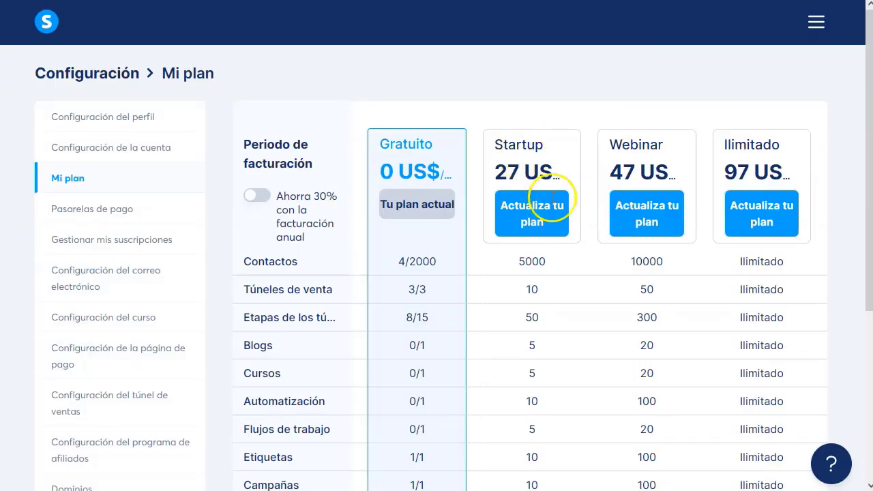
# Examine the feature limits of the Gratuito, Startup, Webinar and Ilimitado plans, down to the number of domains.
pyautogui.scroll(-2, 551, 275)
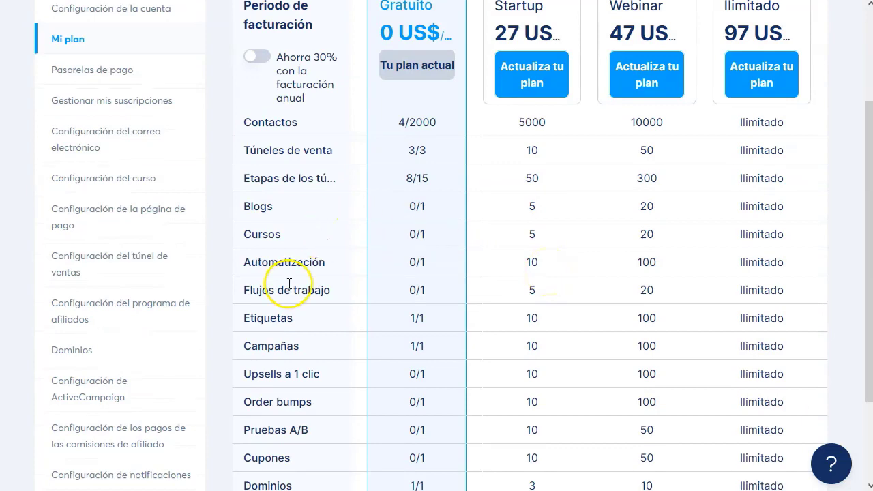
pyautogui.scroll(-1, 289, 283)
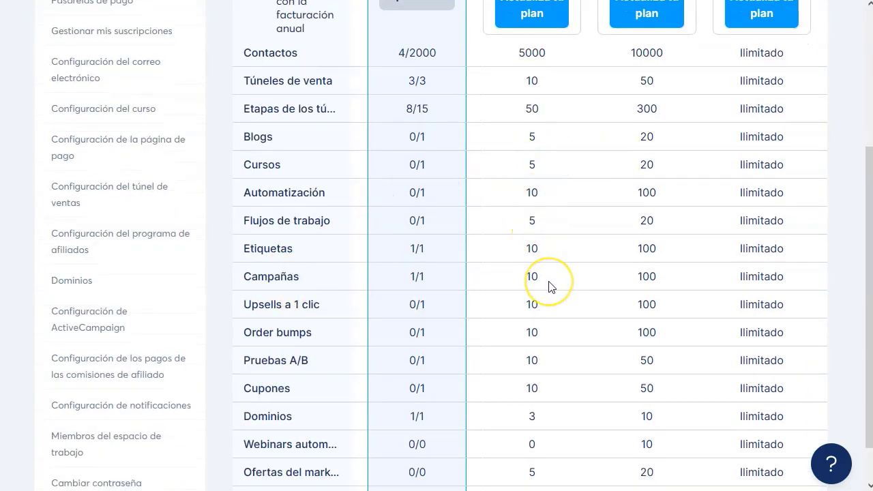
pyautogui.scroll(3, 548, 286)
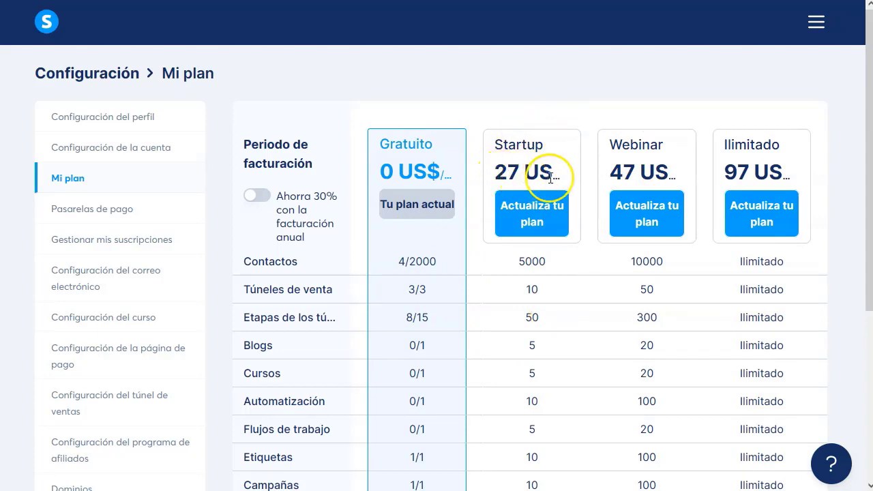
# Compare the plans' monthly and annual prices, focusing on Startup, and leave annual billing switched on.
pyautogui.click(265, 197)
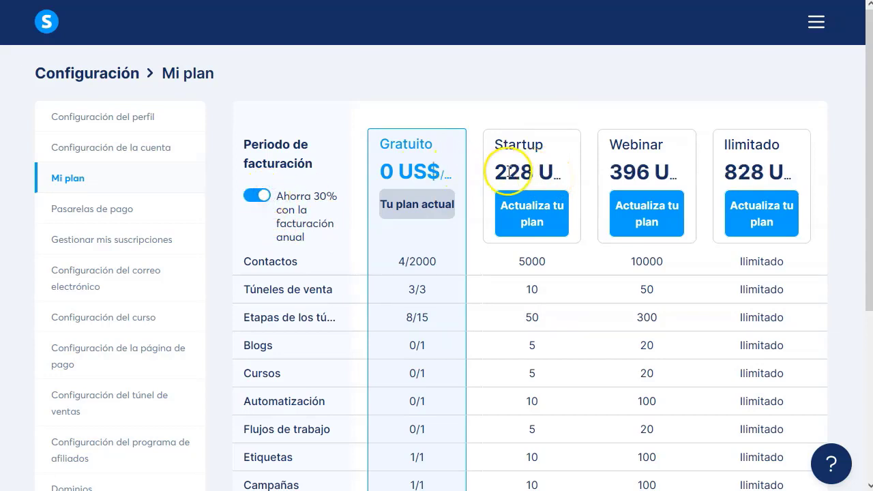
pyautogui.moveTo(495, 171); pyautogui.dragTo(527, 169)
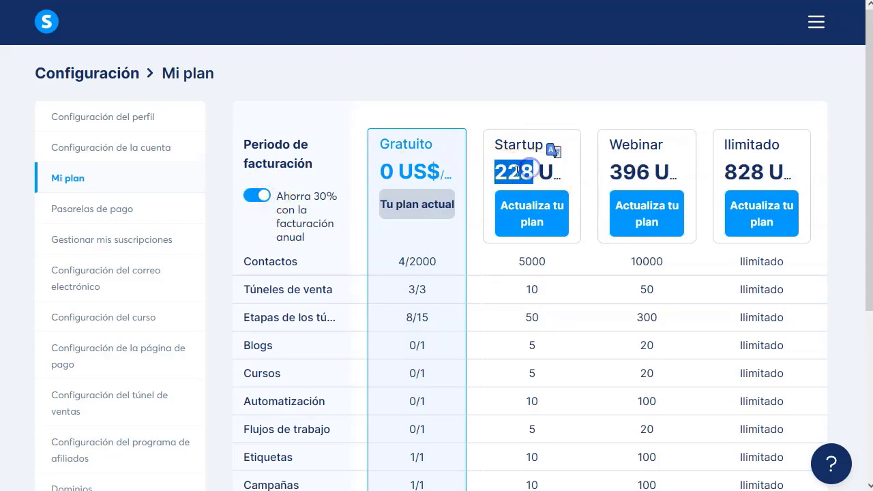
pyautogui.click(533, 232)
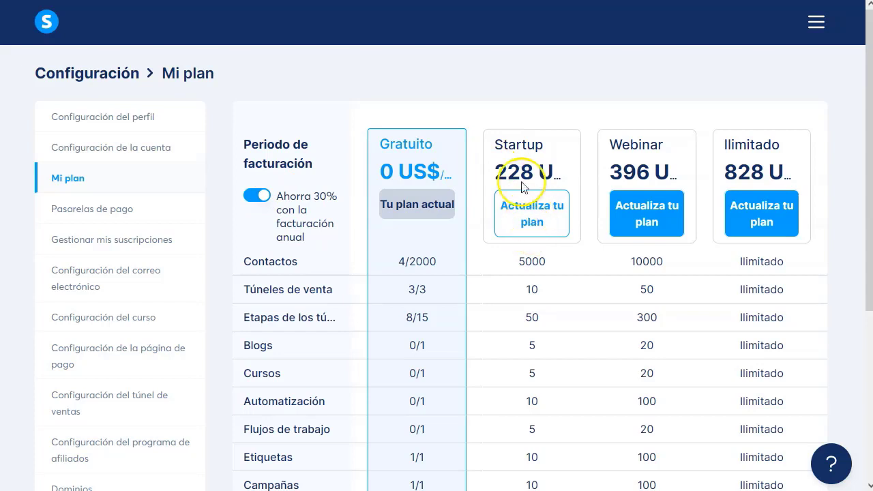
pyautogui.click(250, 199)
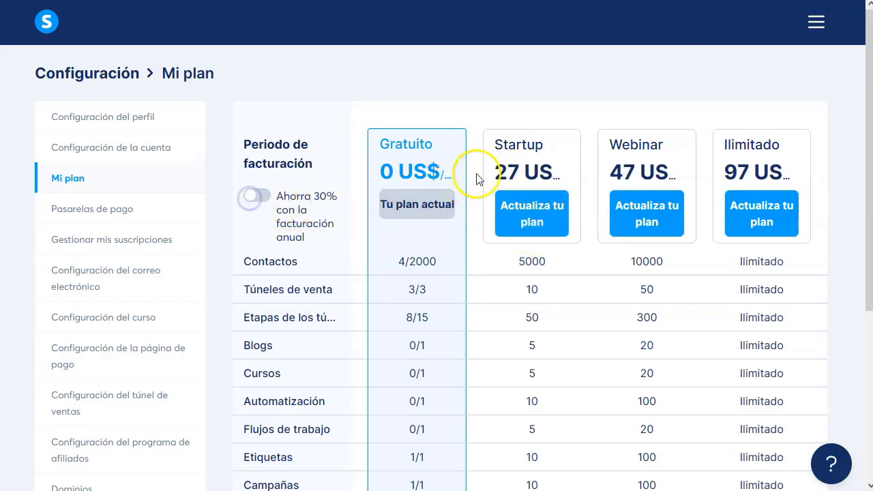
pyautogui.click(264, 207)
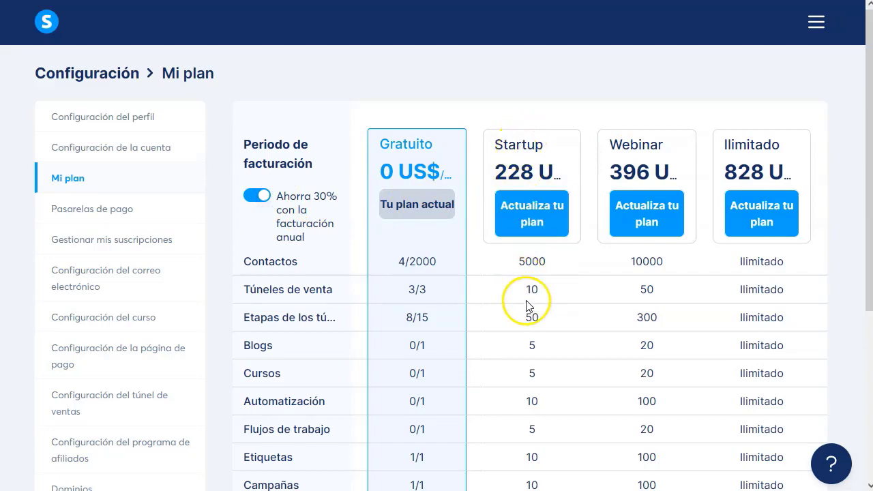
pyautogui.scroll(-4, 531, 307)
pyautogui.scroll(4, 532, 304)
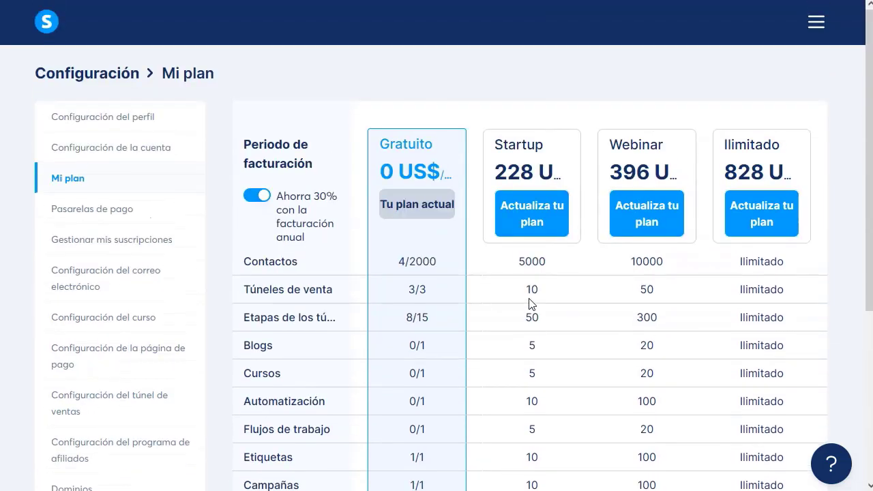